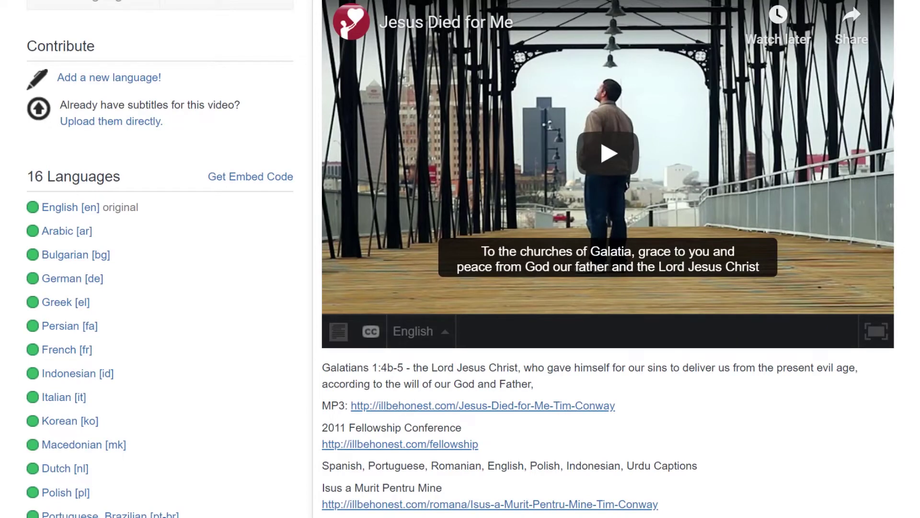
- Open the video's French [fr] subtitles and scroll through them
click(58, 351)
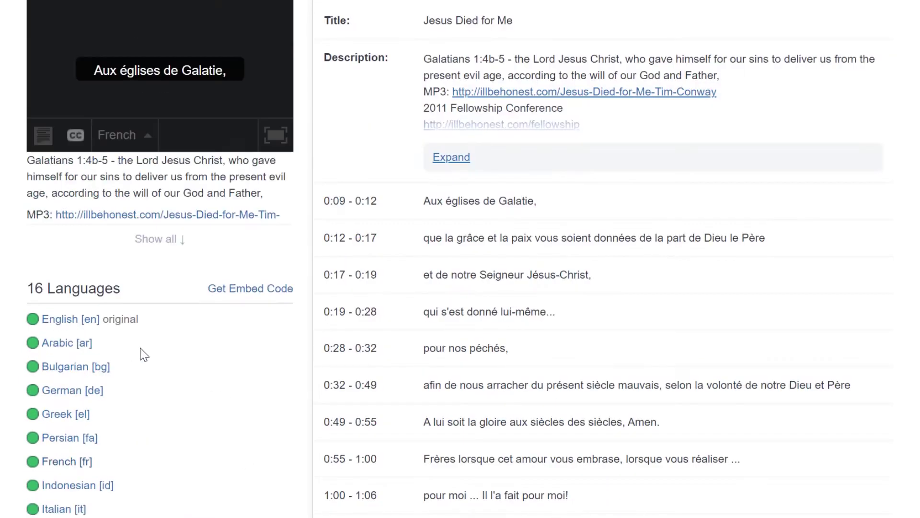
scroll(227, 371, down, 5)
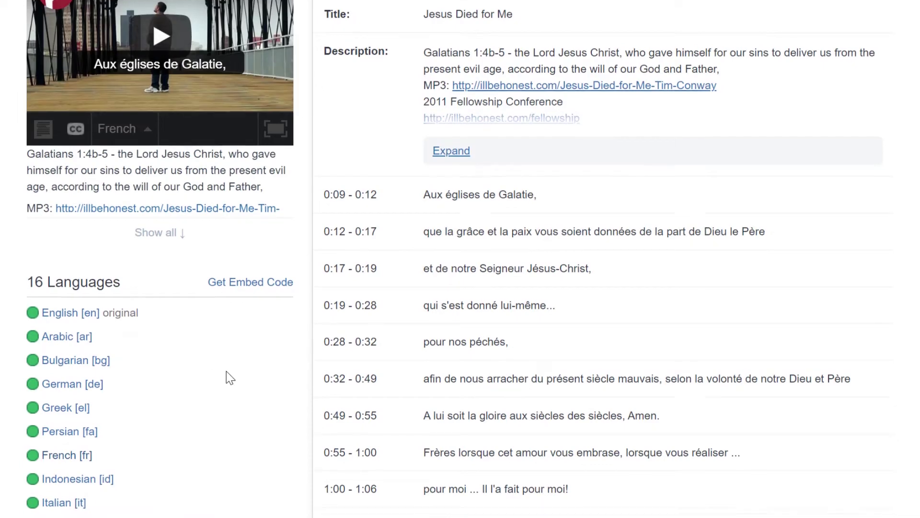
scroll(227, 379, up, 5)
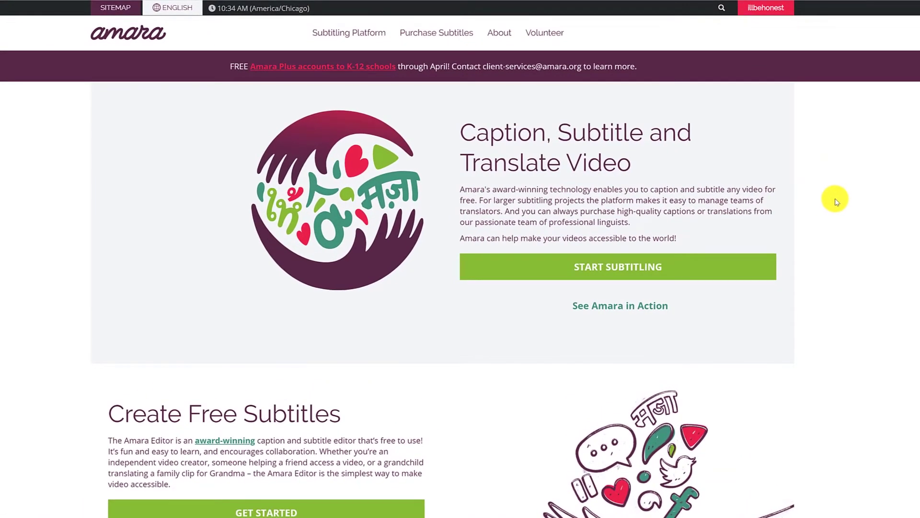
- Start subtitling a new video by pasting the sermon's YouTube link as the public video URL
click(592, 267)
click(290, 424)
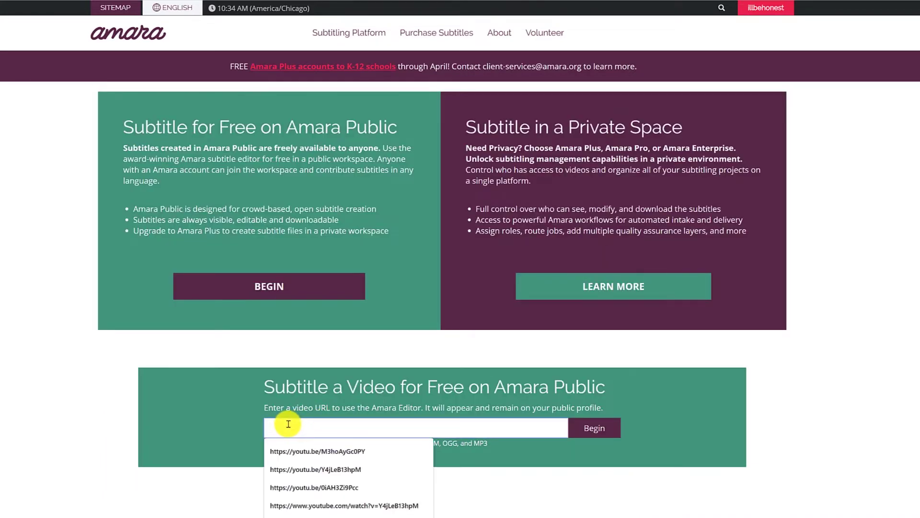
click(343, 406)
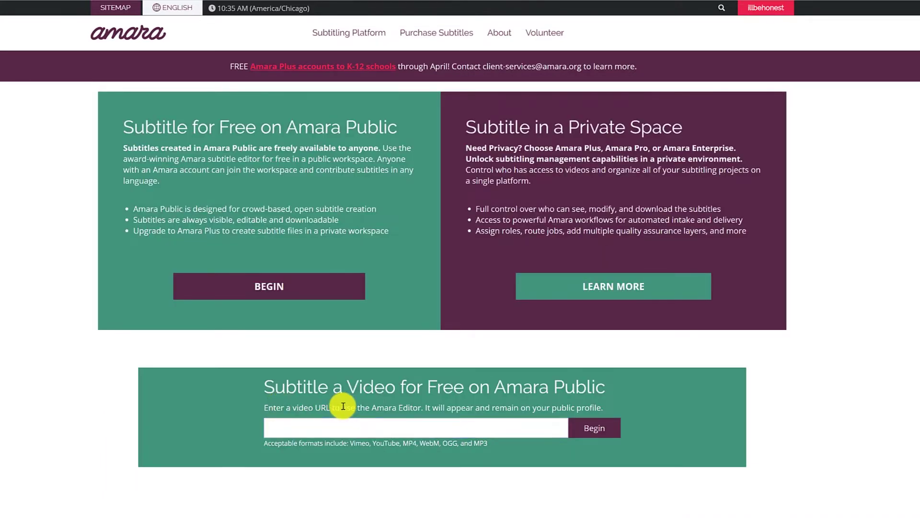
click(344, 425)
text(https://www.youtube.com/watch?v=fOPftvEXK2I)
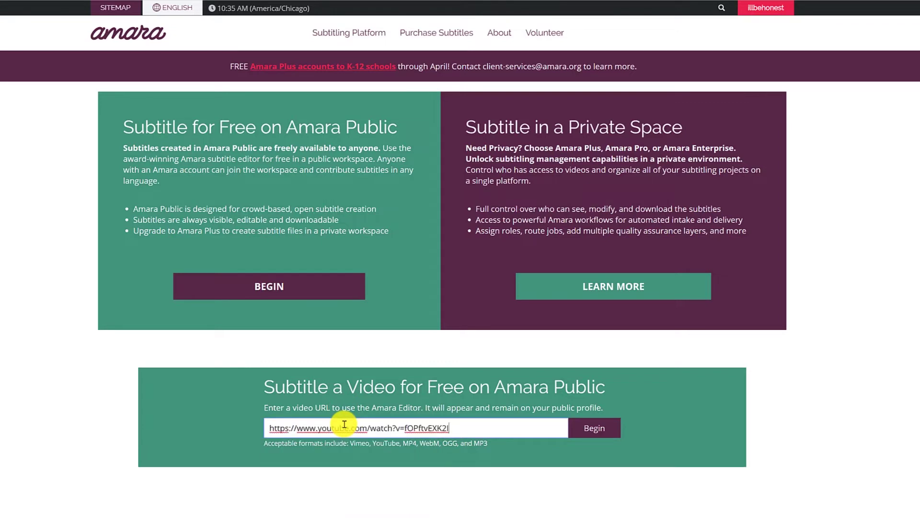
click(590, 433)
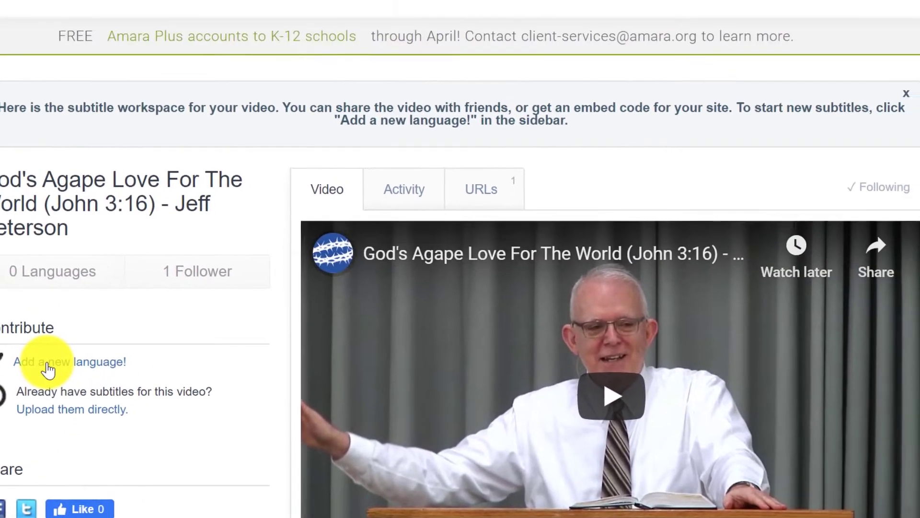
- Add a new language with English [en] as both the spoken and subtitle language, then continue
click(207, 262)
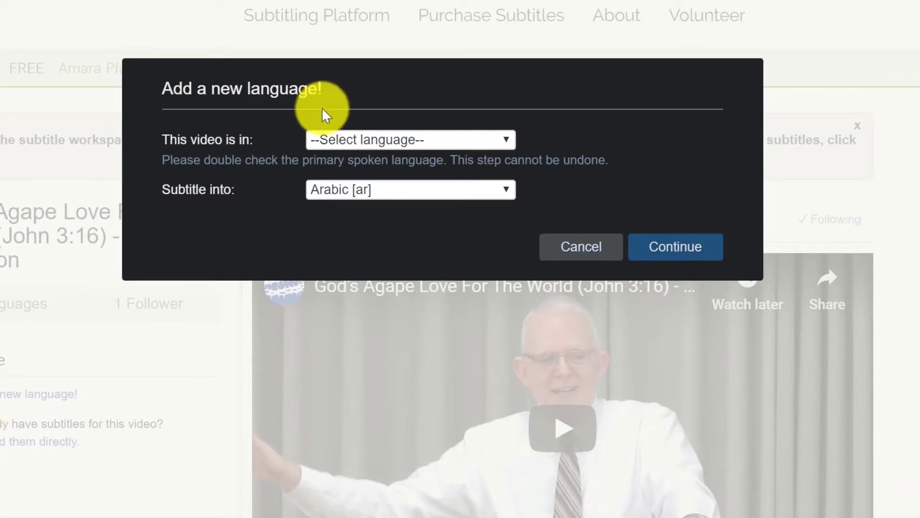
click(335, 140)
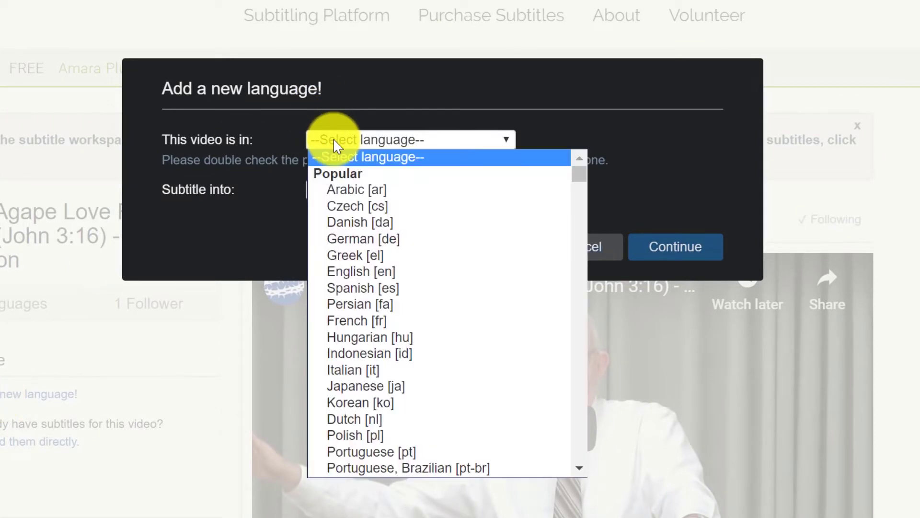
click(360, 271)
click(354, 191)
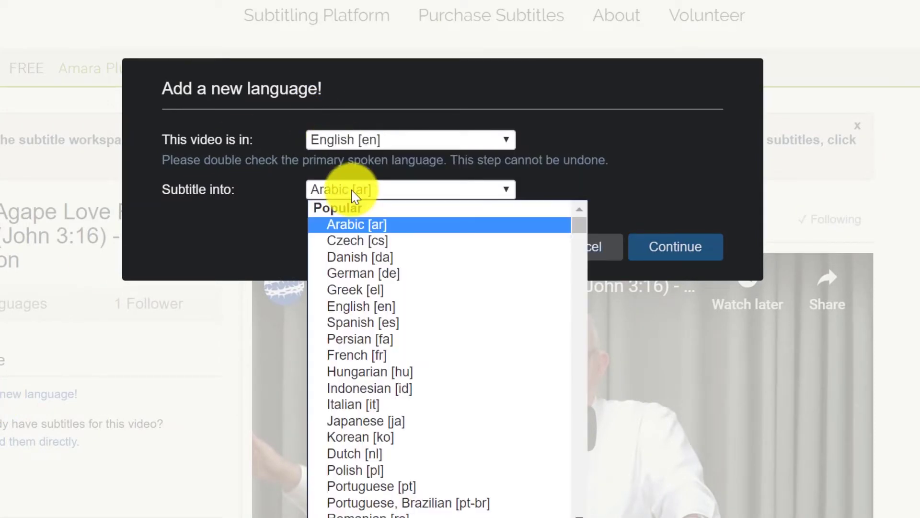
click(360, 307)
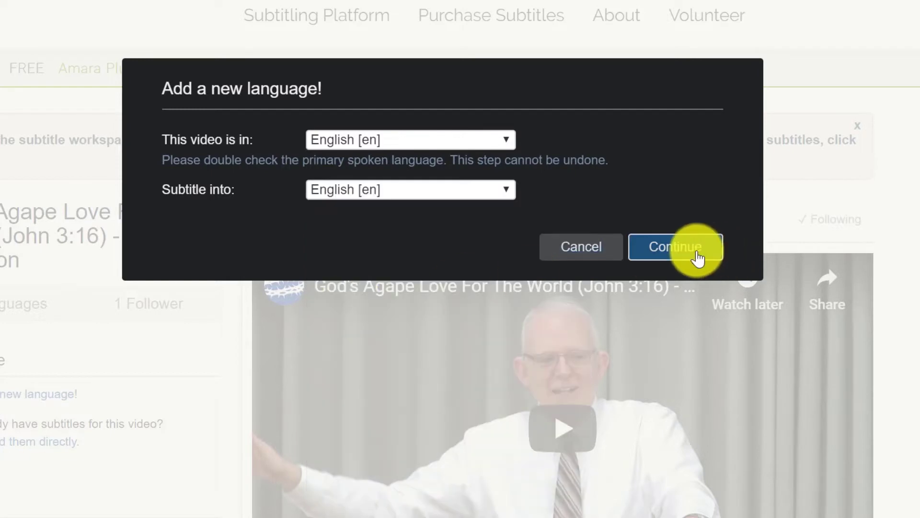
click(698, 255)
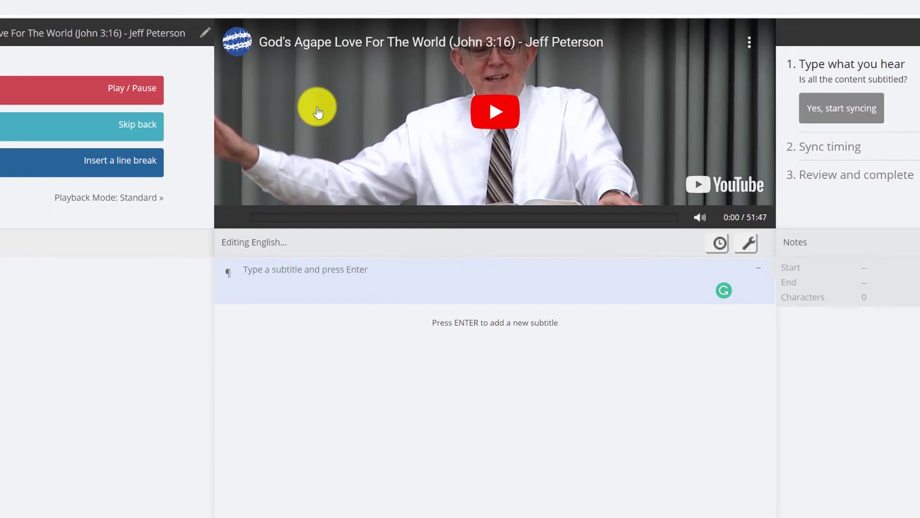
- Play the video and type the first two subtitles, 'John Chapter 3' and 'Verse 16.'
click(312, 107)
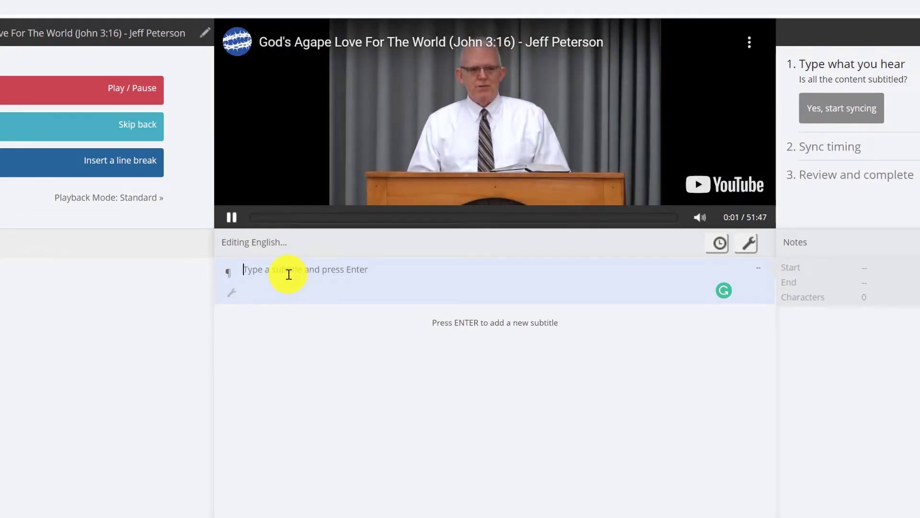
text(John Chapter 3.)
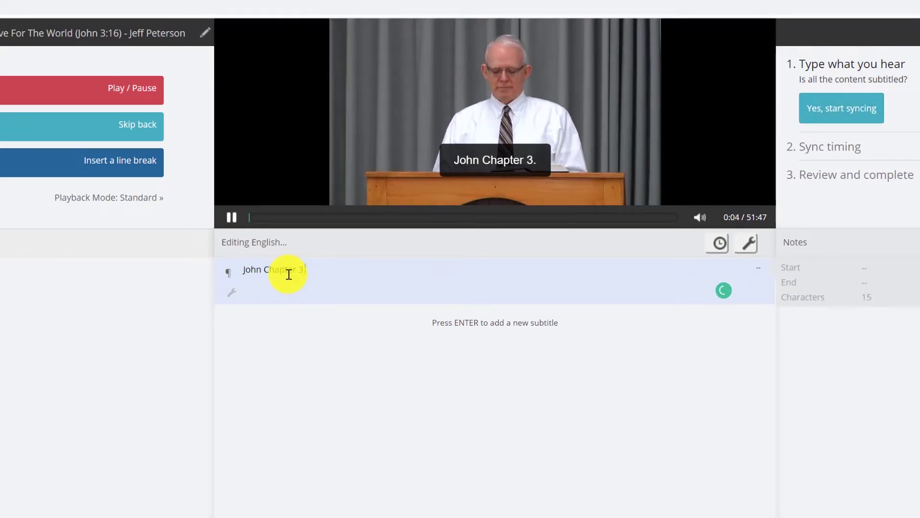
key(Return)
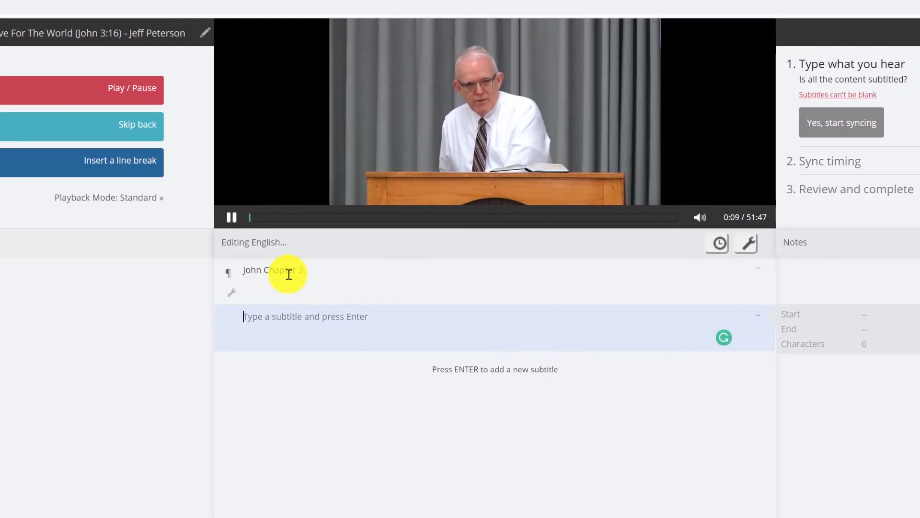
text(Verse )
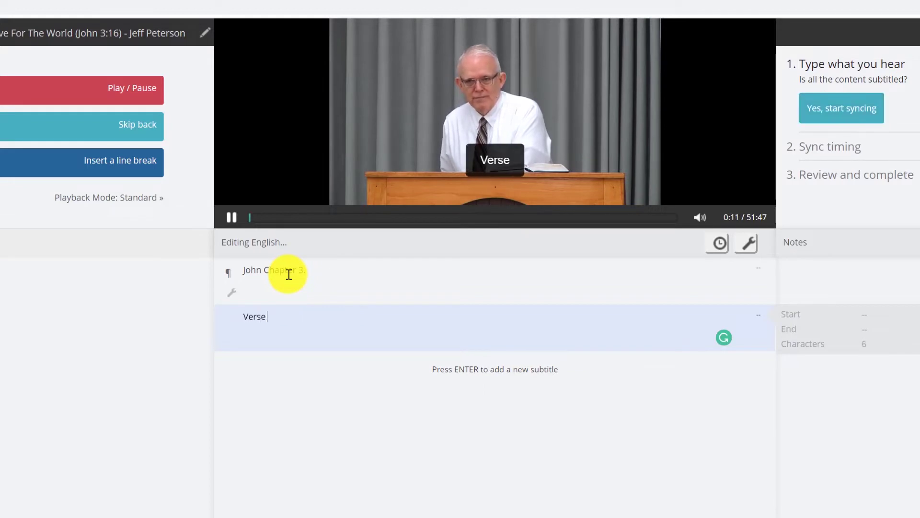
text(16.)
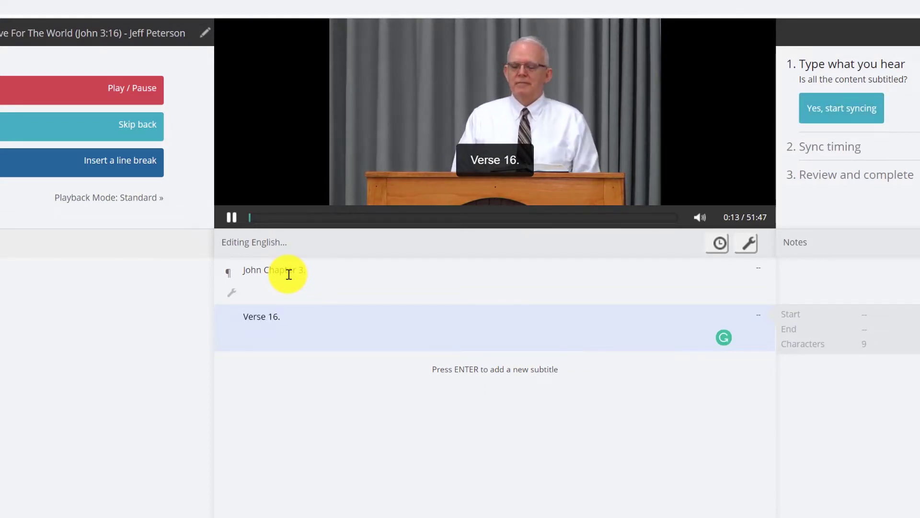
key(Return)
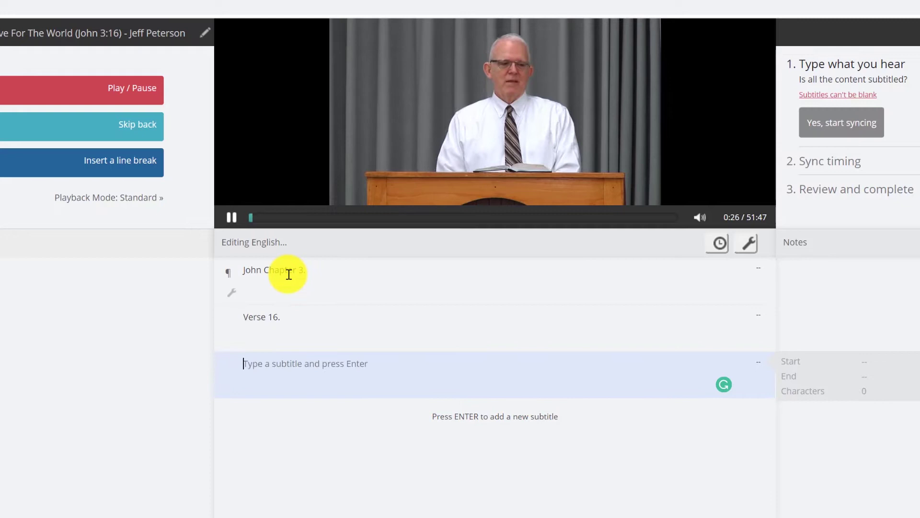
- Add the 'For God so loved the world' line and 'that He gave His only begotten Son'
text(Jo)
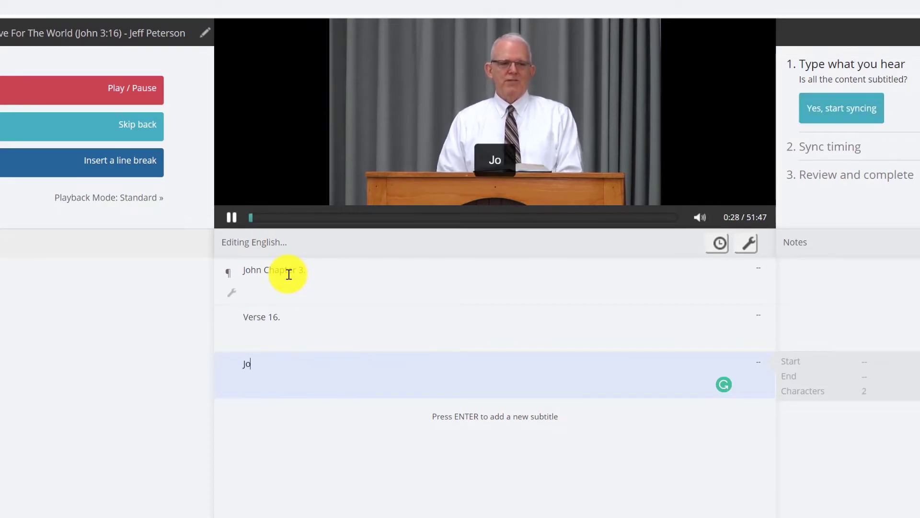
text(hn 3:16, "For )
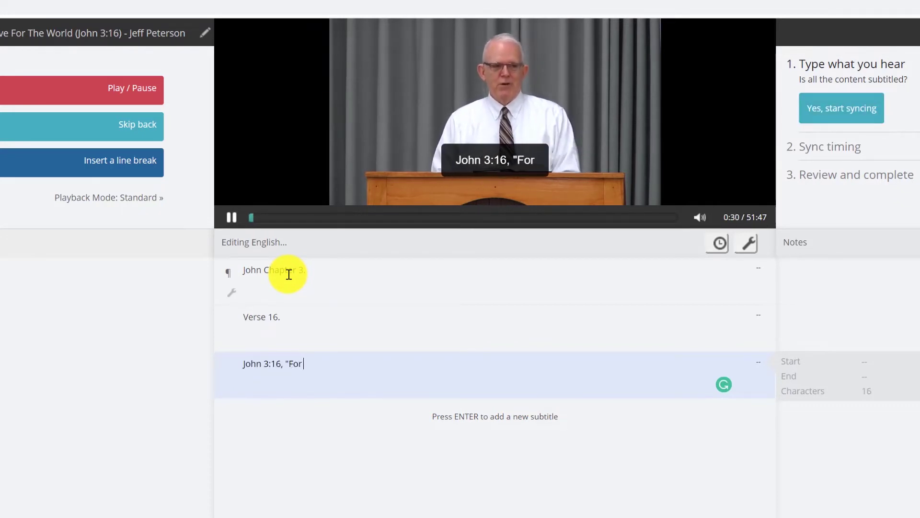
text(God so loved the world)
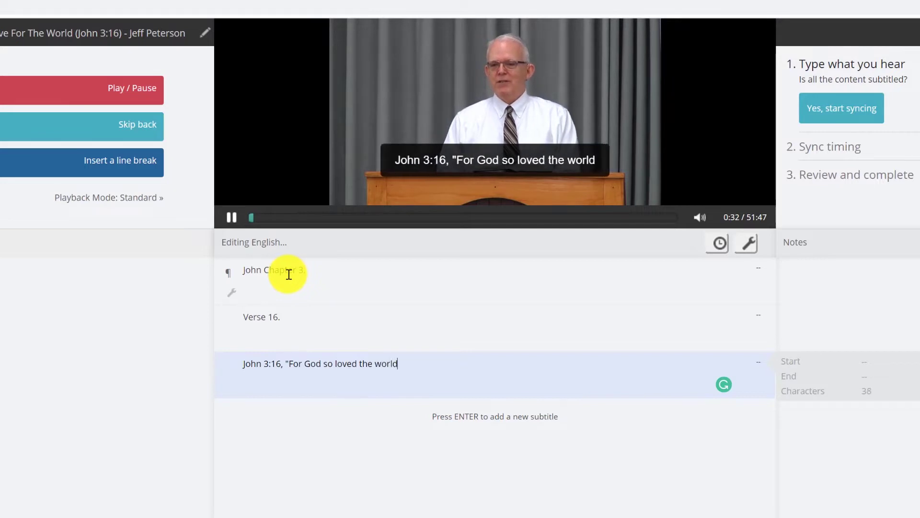
key(Return)
text(that He gave H)
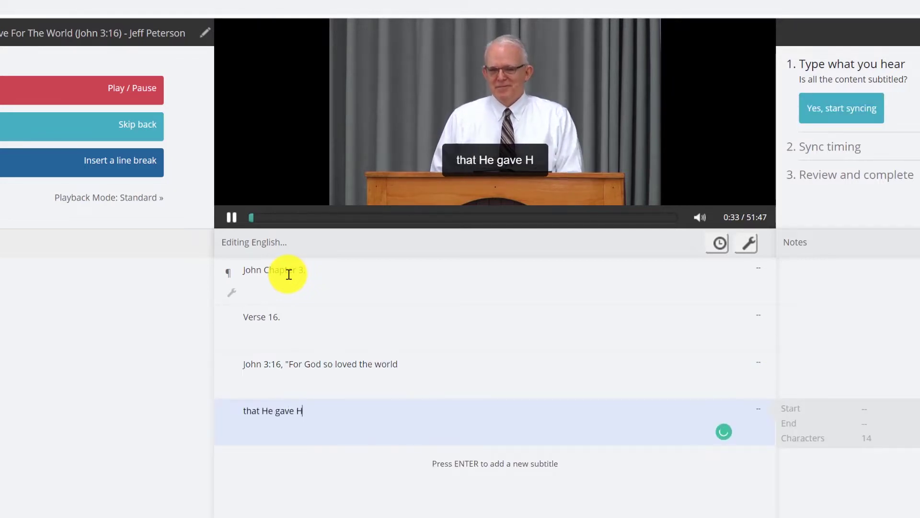
text(is only begotten son.)
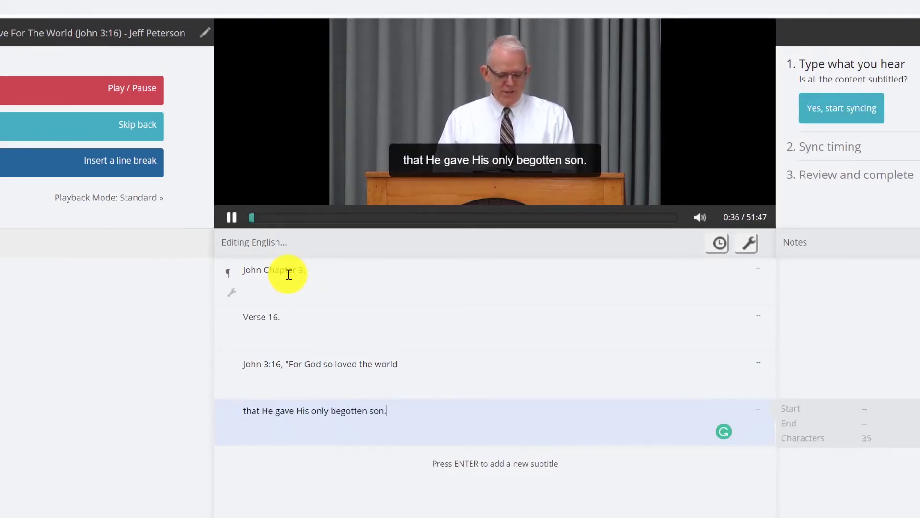
key(Tab)
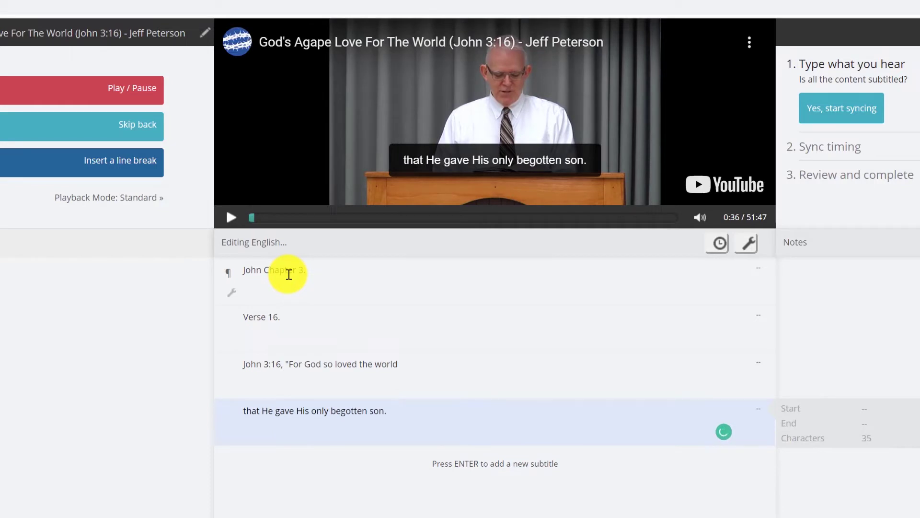
key(BackSpace)
key(BackSpace)
key(BackSpace)
key(BackSpace)
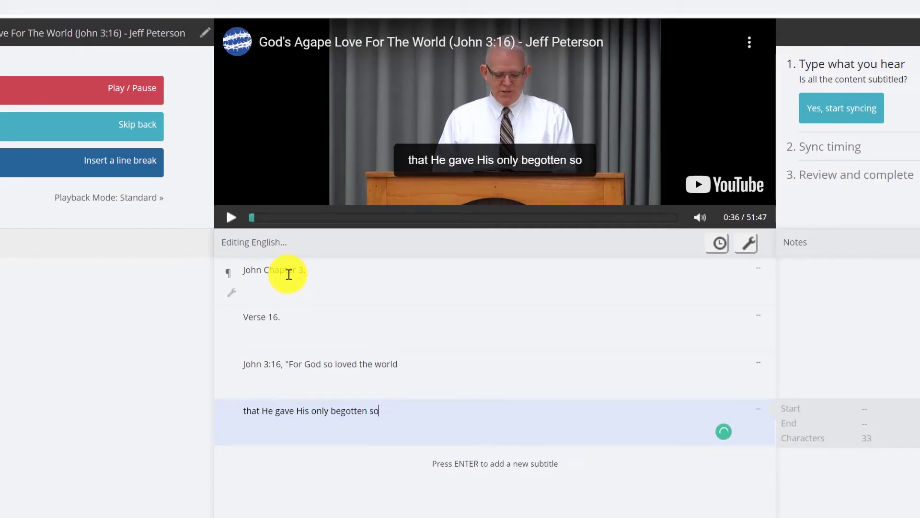
text(Son)
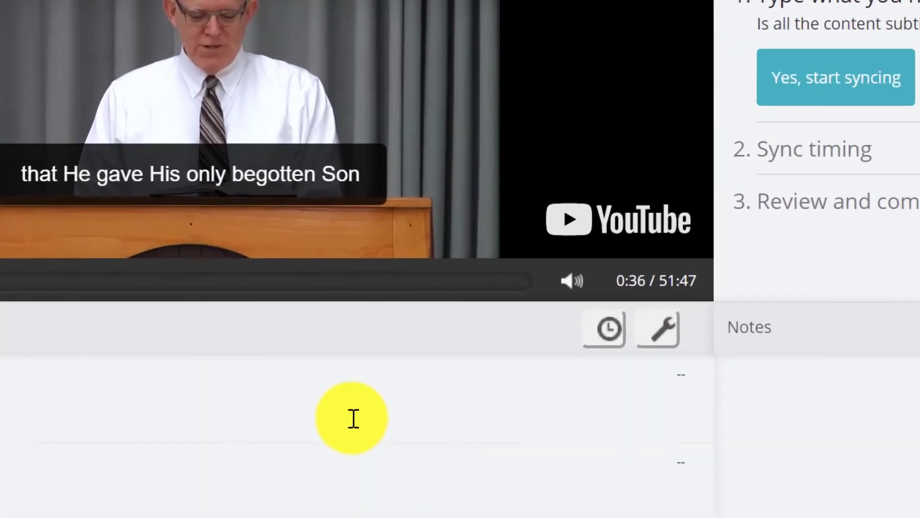
- Rewind and replay the video around 0:23 to check the typed subtitles
key(shift+Tab)
key(shift+Tab)
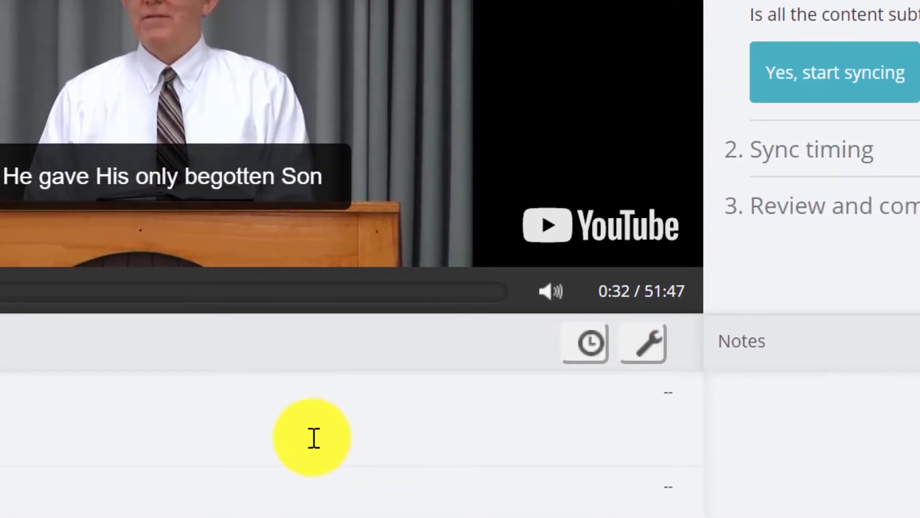
key(shift+Tab)
key(shift+Tab)
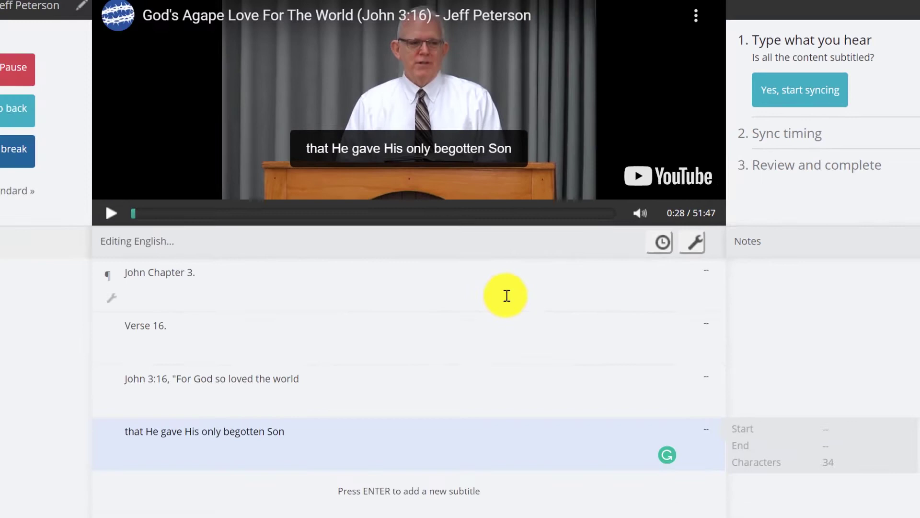
key(Tab)
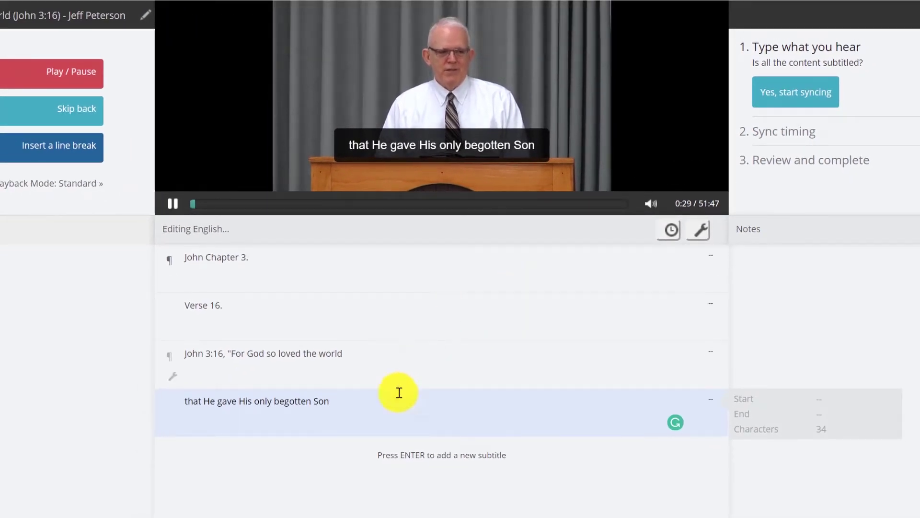
key(shift+Tab)
key(shift+Tab)
key(shift+Tab)
key(shift+Tab)
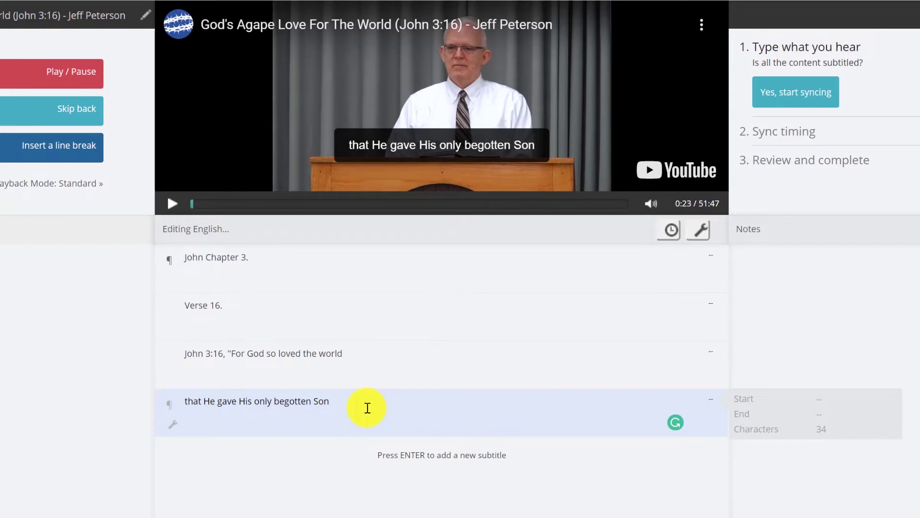
key(Tab)
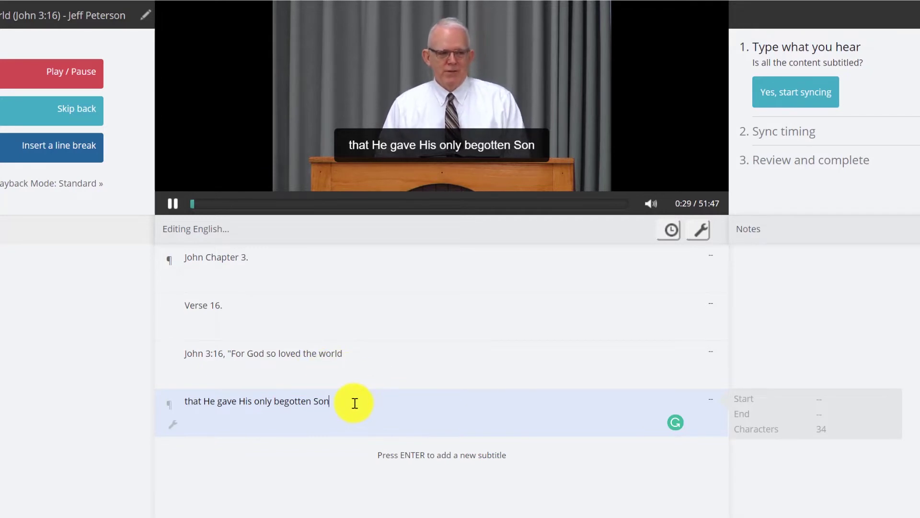
- Replace 'only begotten Son' with 'only Son that whoever believes', then add 'in Him should not perish but have eternal life.'
drag(329, 405, 254, 406)
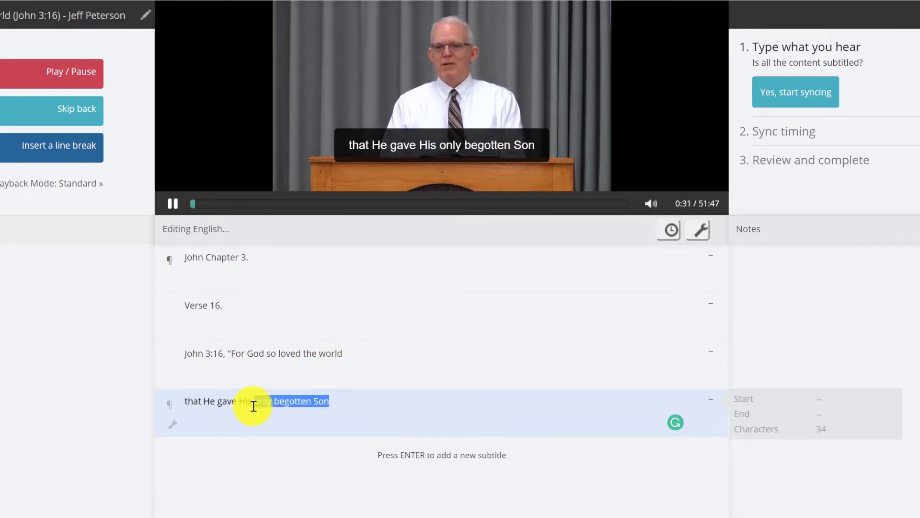
text(only Son that)
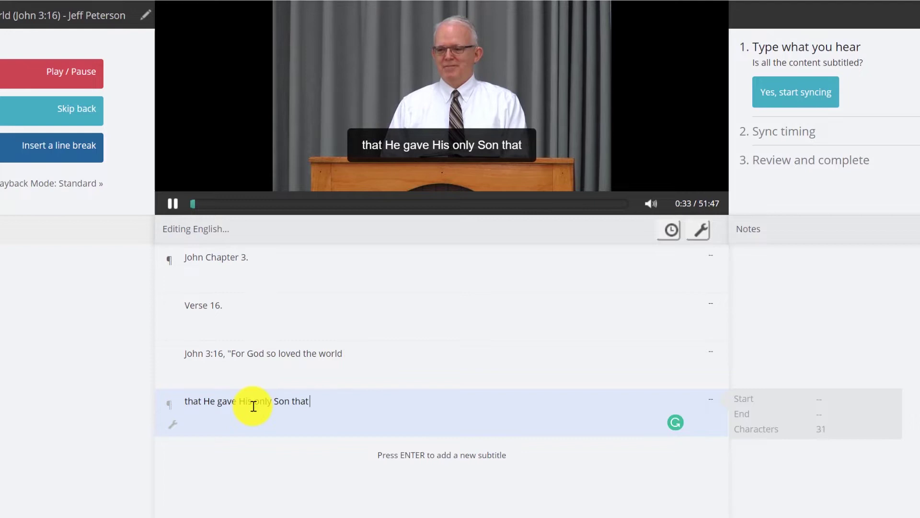
text( whoever believes)
key(Return)
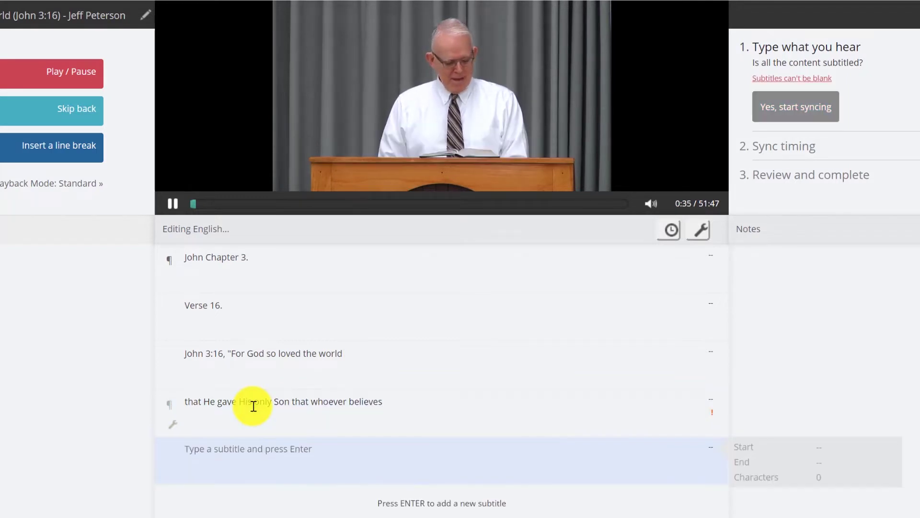
text(in Him should not be)
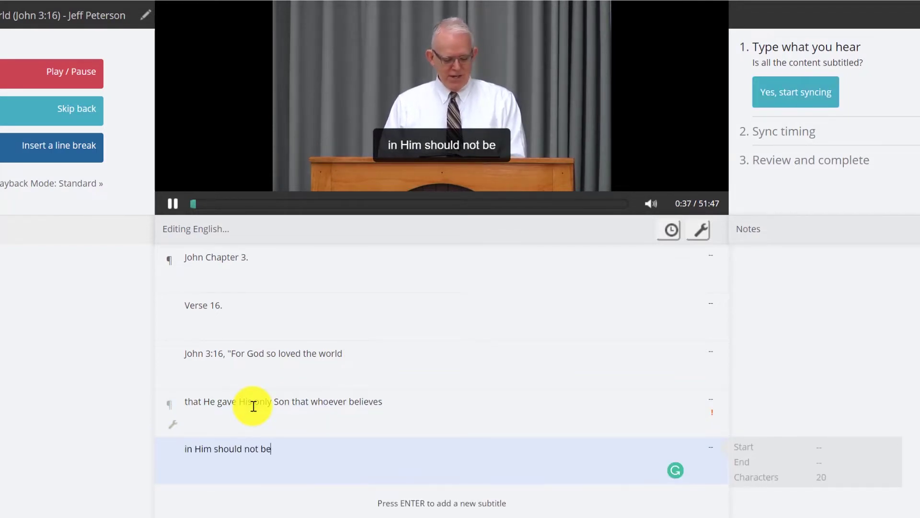
text(perish but have)
key(Tab)
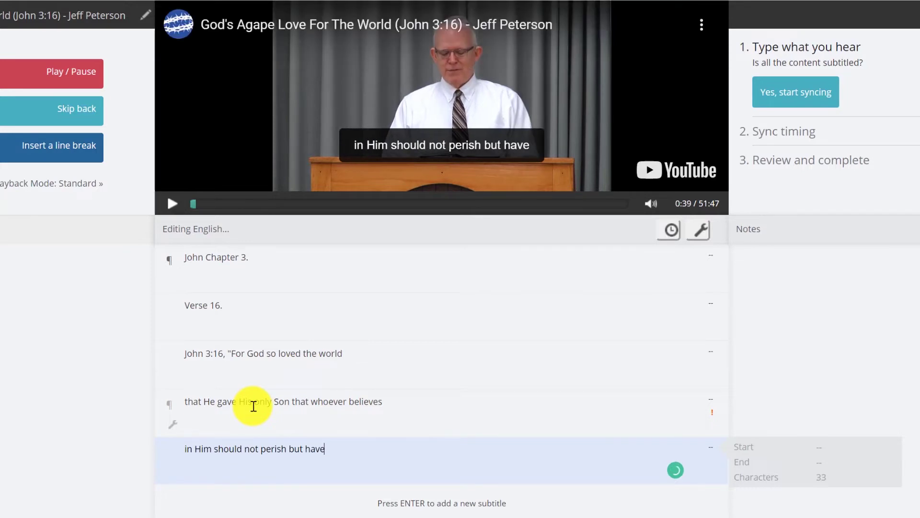
text(eternal life.")
- Add 'I come to this verse not knowing what to say about it' and 'and that is for a couple of reasons.'
key(Return)
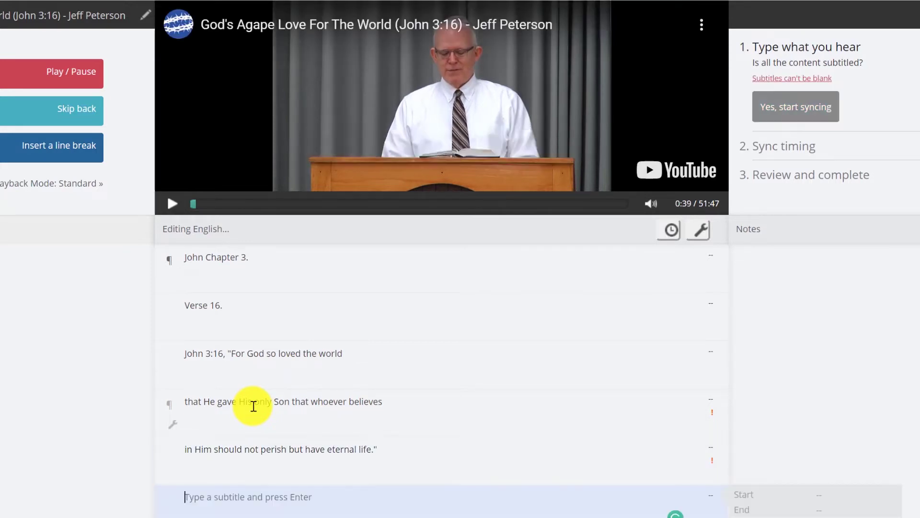
text(I come to this verse not kno)
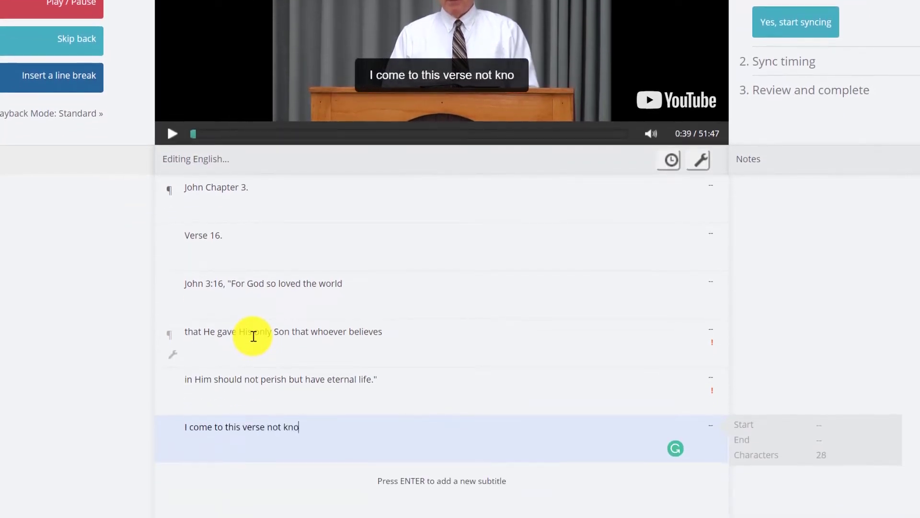
text(wing what to say about it)
key(Return)
text(and that is for a couple of reasons.)
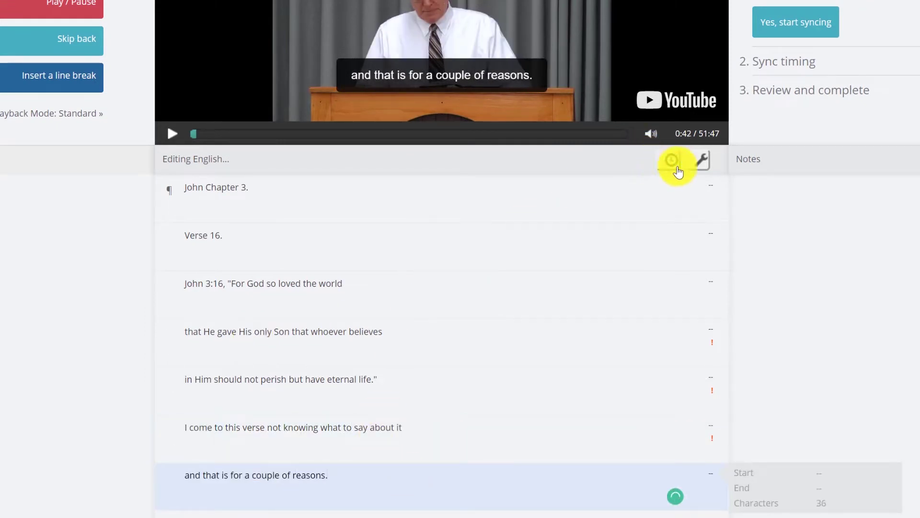
click(699, 167)
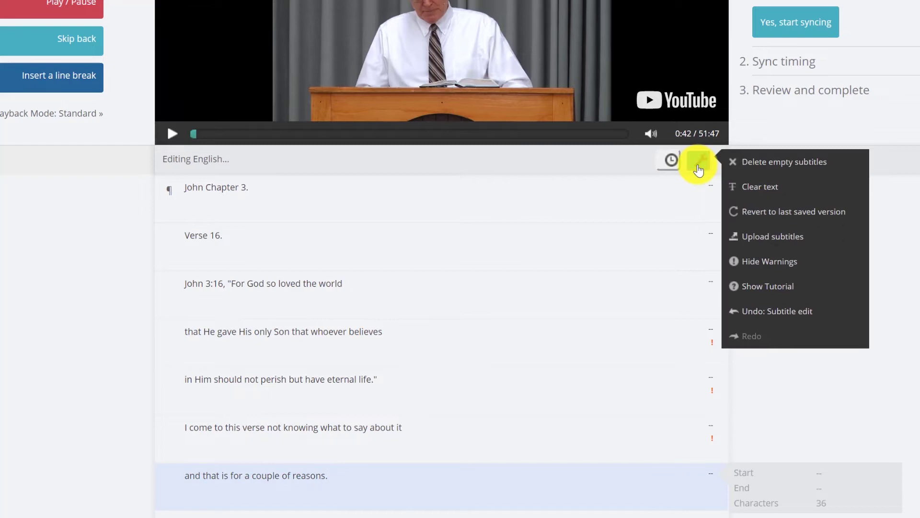
click(673, 166)
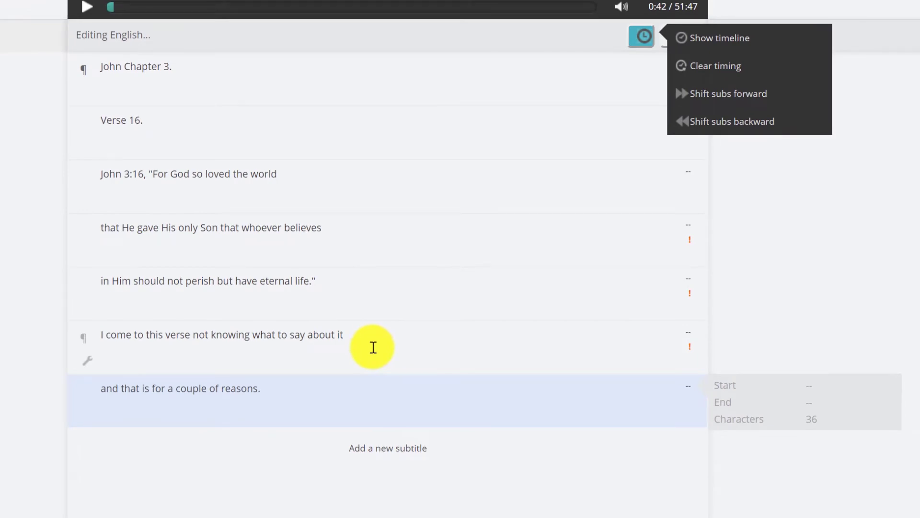
click(106, 119)
triple_click(157, 120)
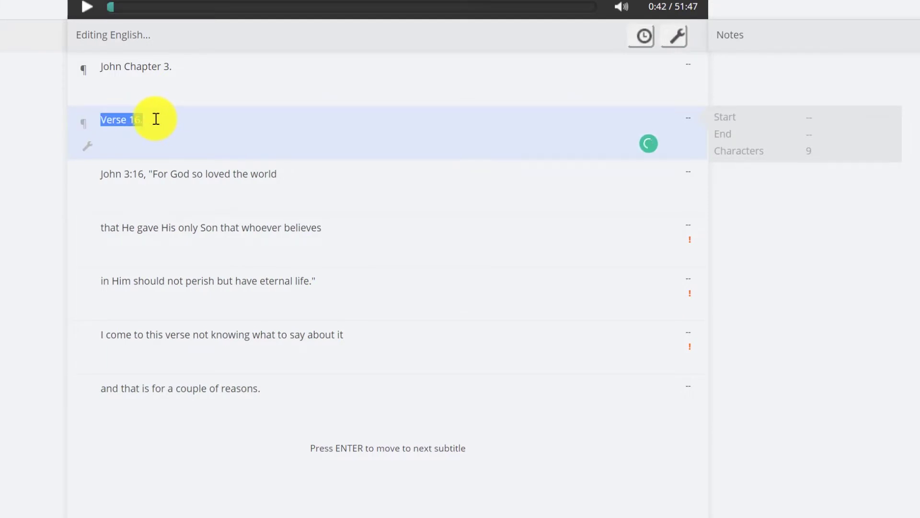
click(156, 119)
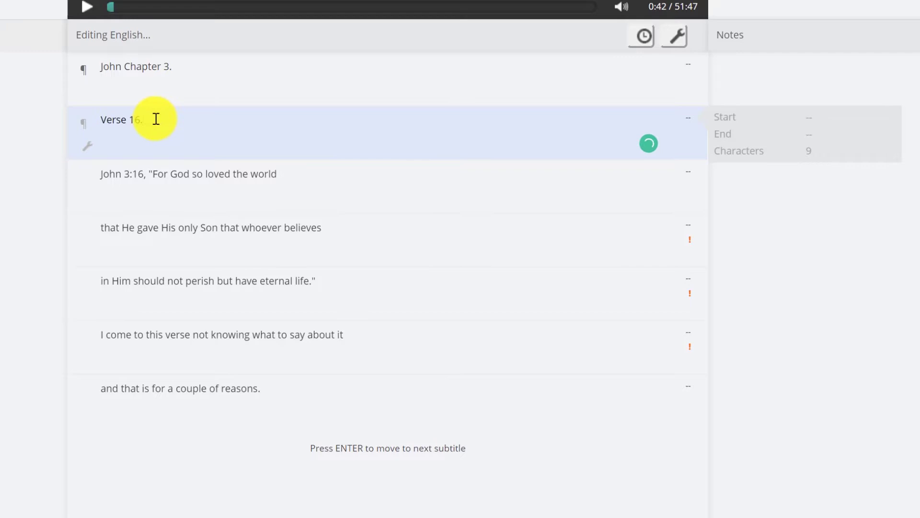
drag(156, 119, 102, 120)
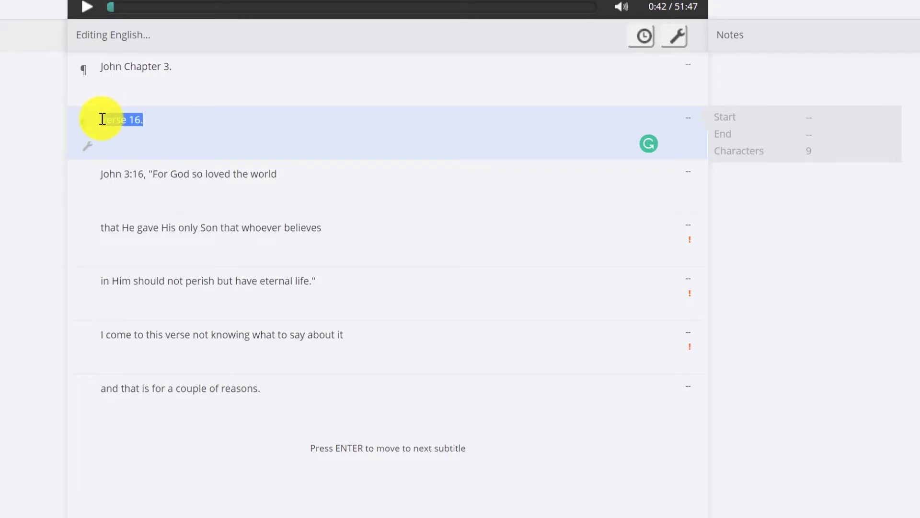
click(107, 82)
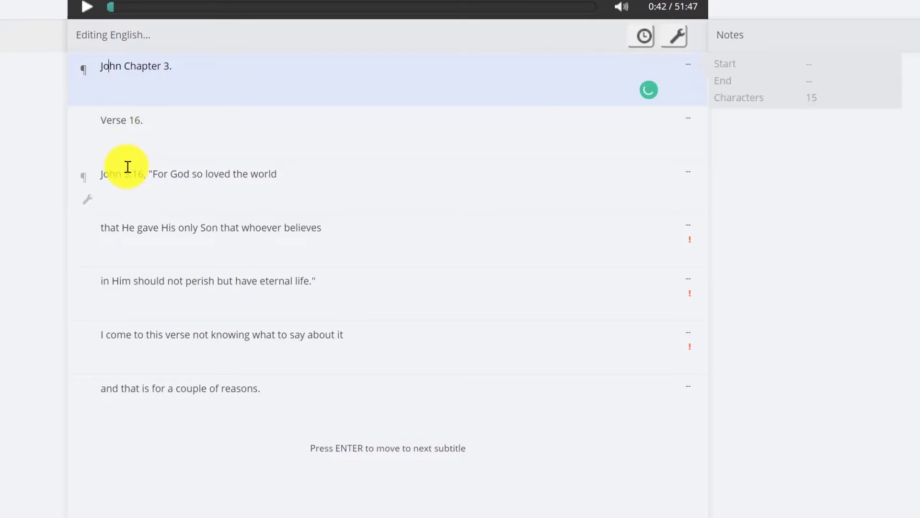
click(128, 167)
drag(148, 124, 93, 121)
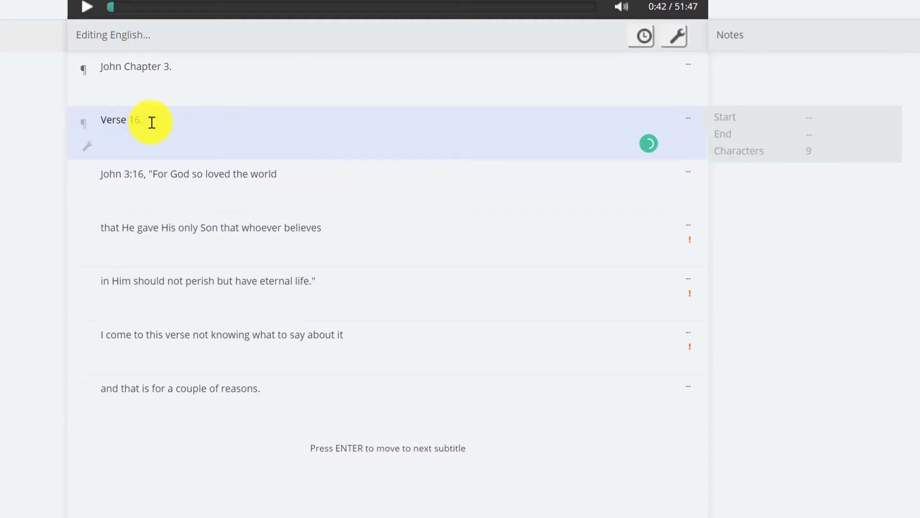
drag(148, 123, 104, 123)
click(121, 120)
drag(144, 120, 90, 117)
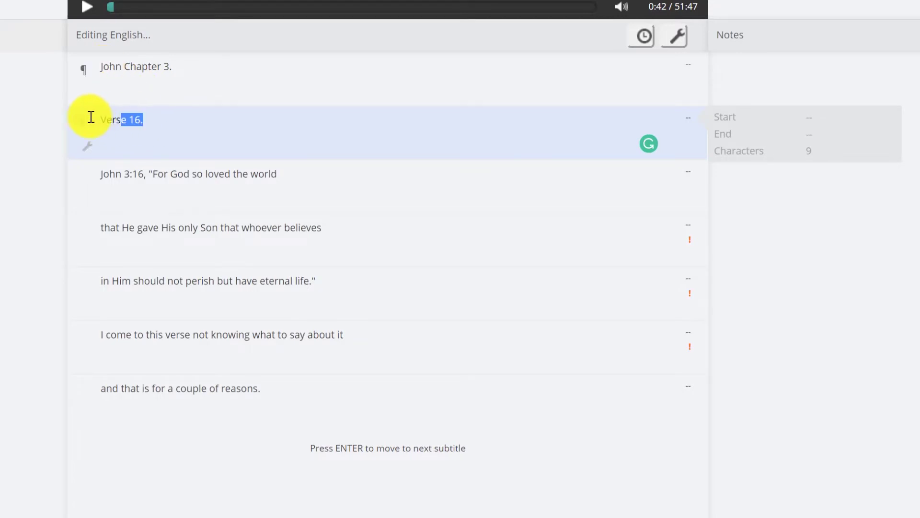
click(194, 63)
key(BackSpace)
text(:16)
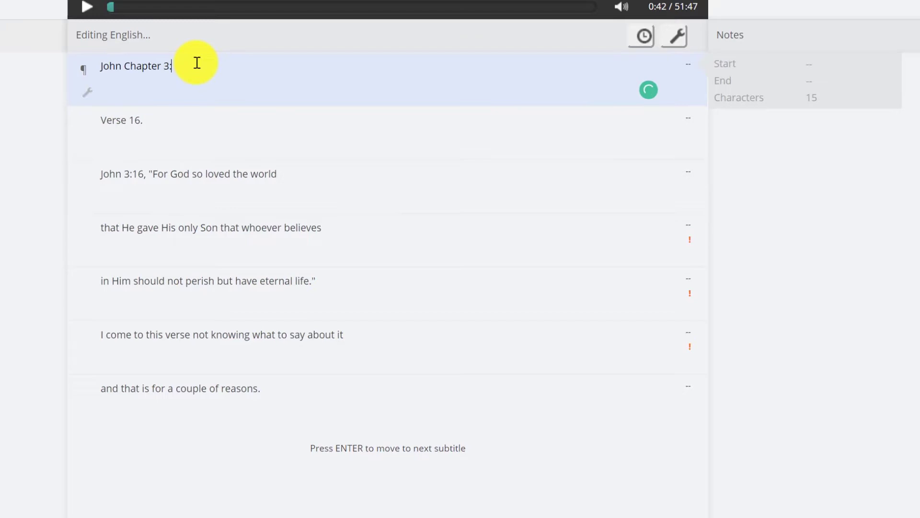
click(158, 131)
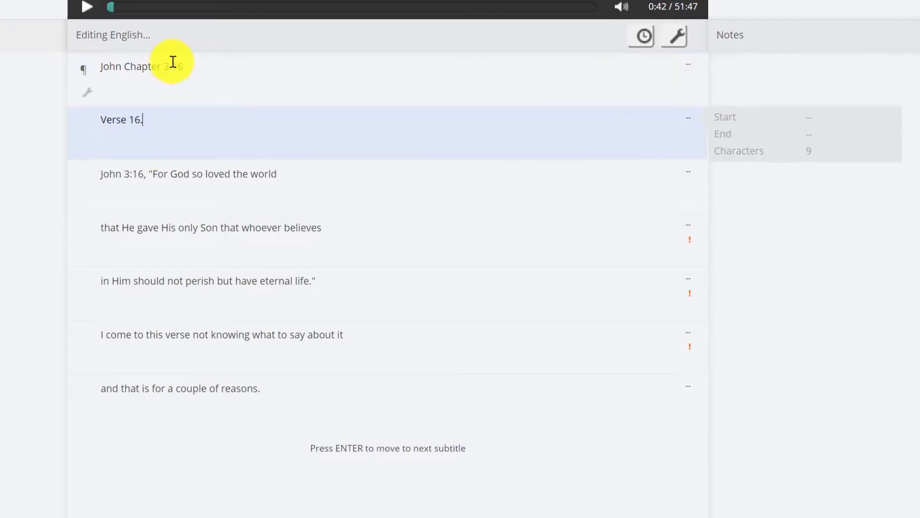
click(173, 71)
key(Delete)
key(Delete)
key(Delete)
click(183, 127)
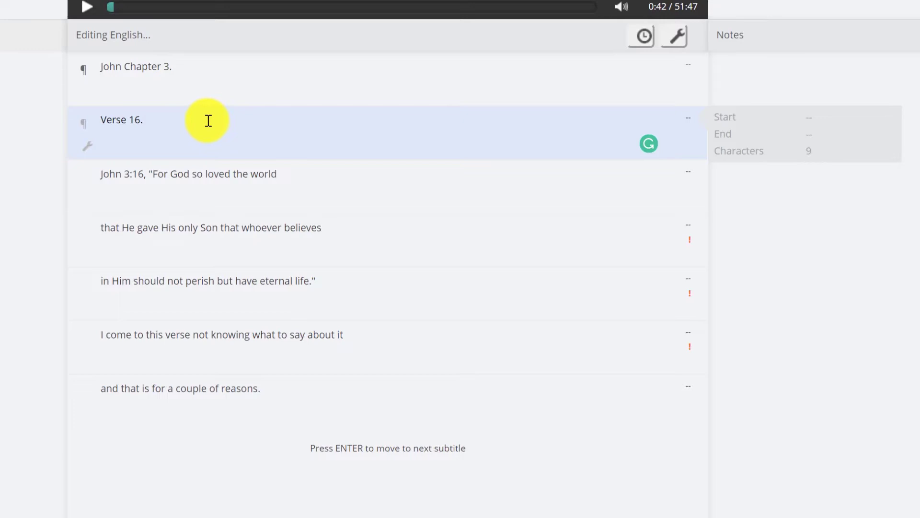
drag(297, 237, 62, 240)
click(302, 232)
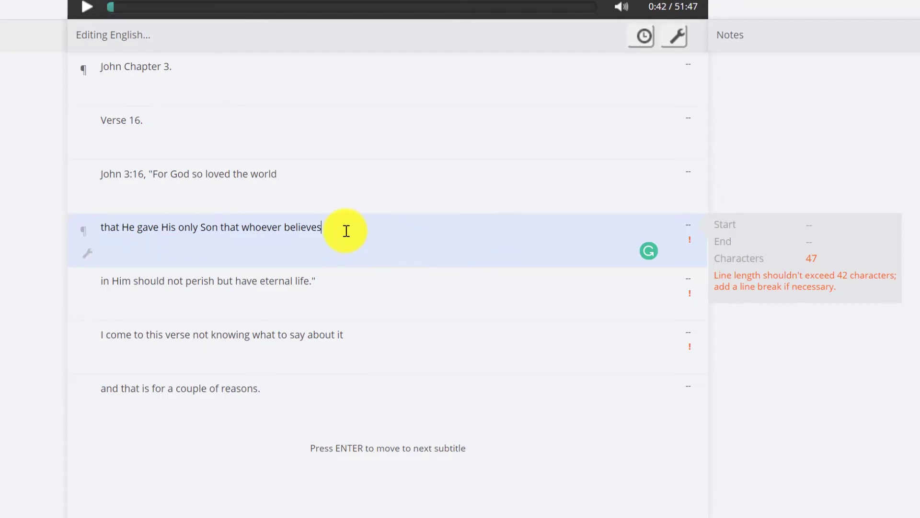
click(728, 275)
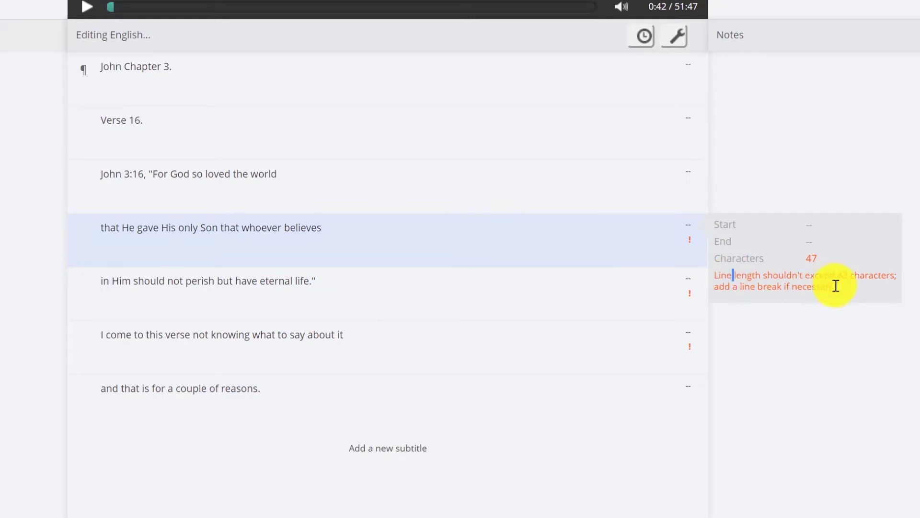
drag(837, 286, 717, 275)
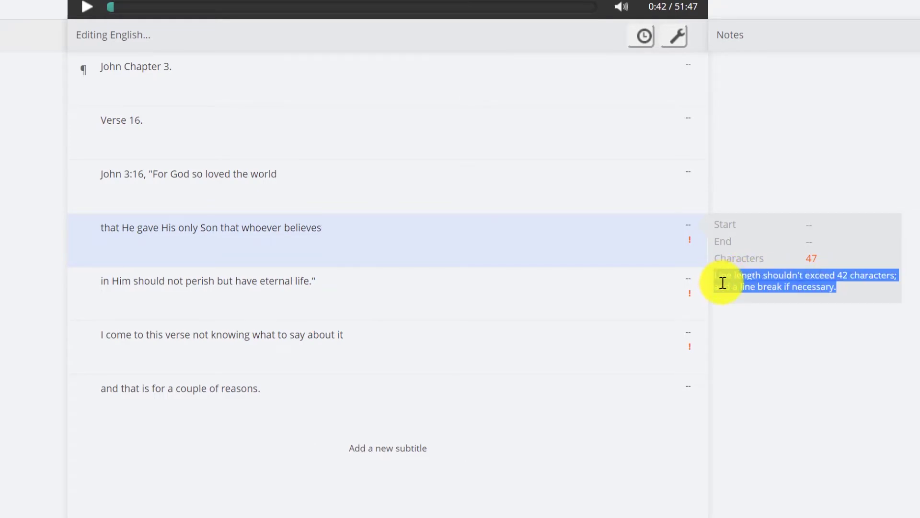
click(732, 284)
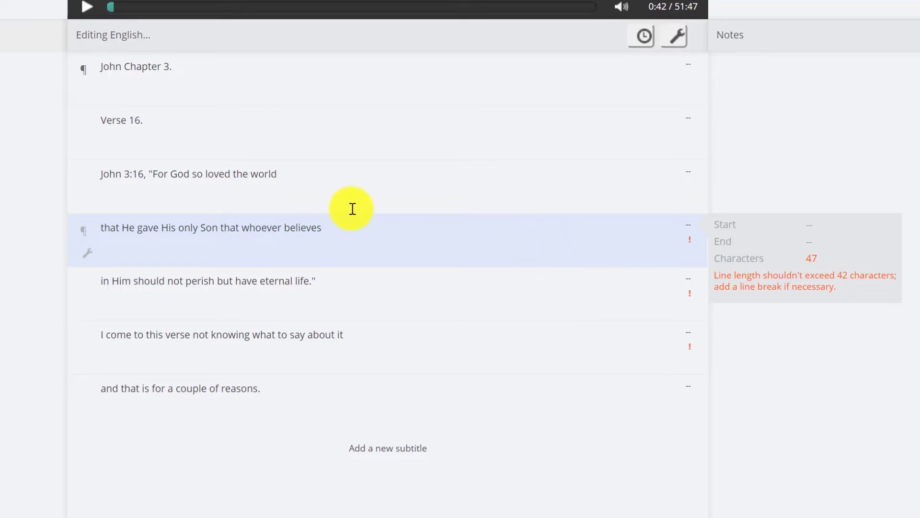
click(365, 229)
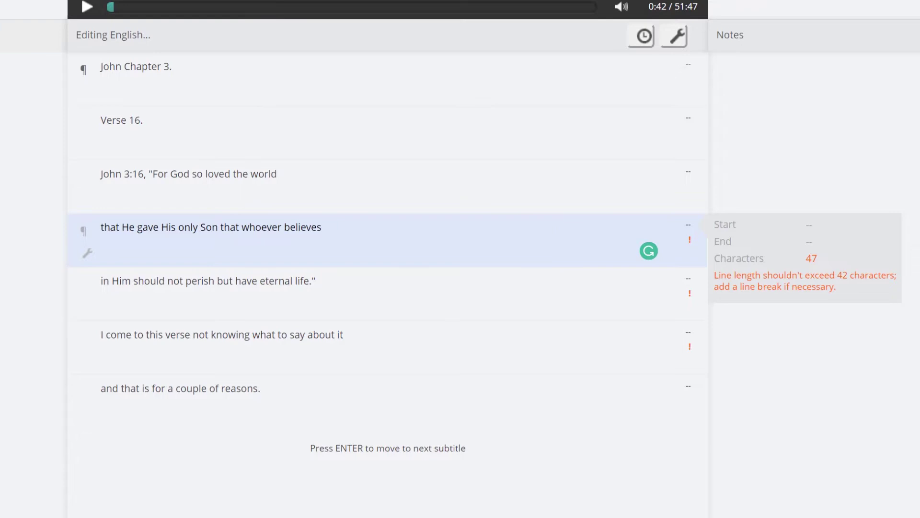
click(369, 398)
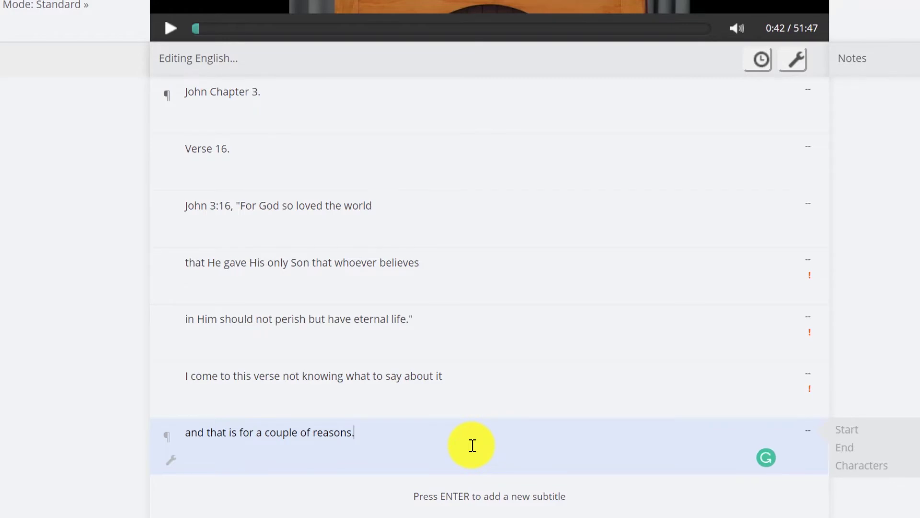
- Change the seventh line's ending to '... (unintelligible).'
key(BackSpace)
text(...)
text((unintelligible))
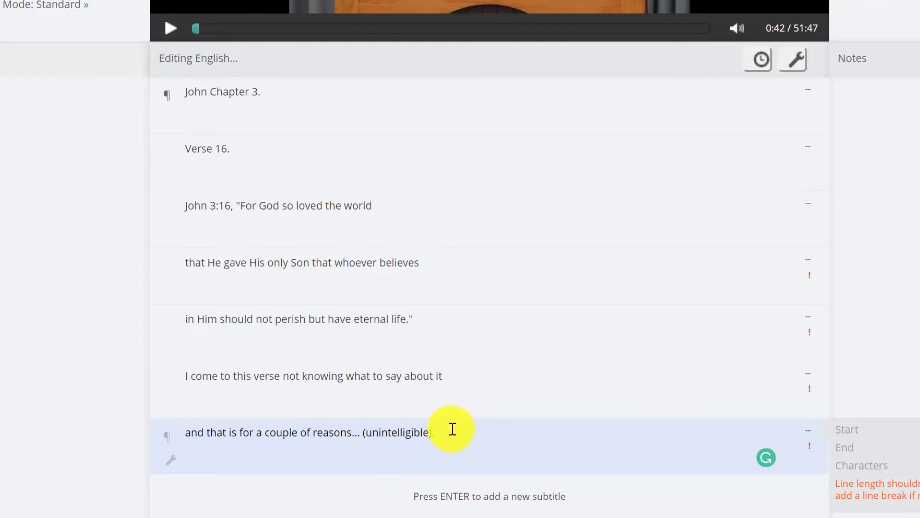
- Add a new final subtitle reading '(incomplete thought)'
scroll(470, 485, down, 2)
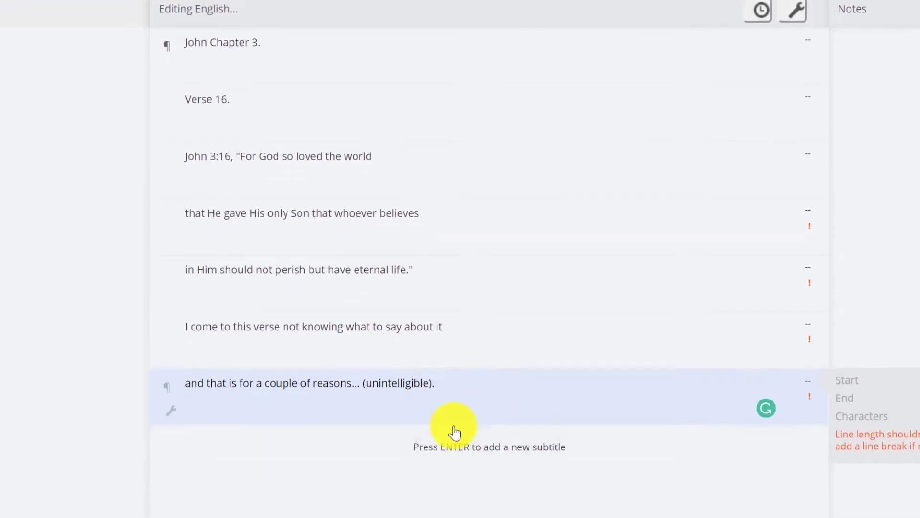
click(364, 322)
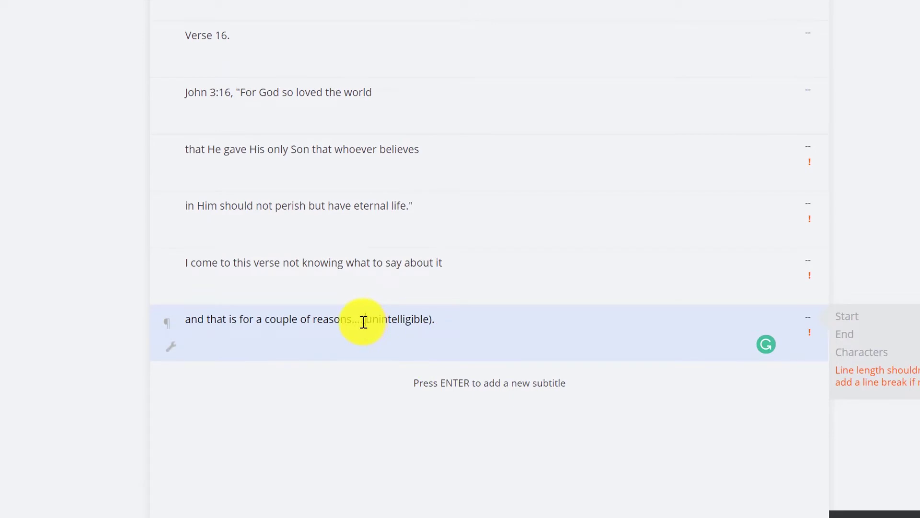
click(544, 325)
key(Return)
text((incomplete thought))
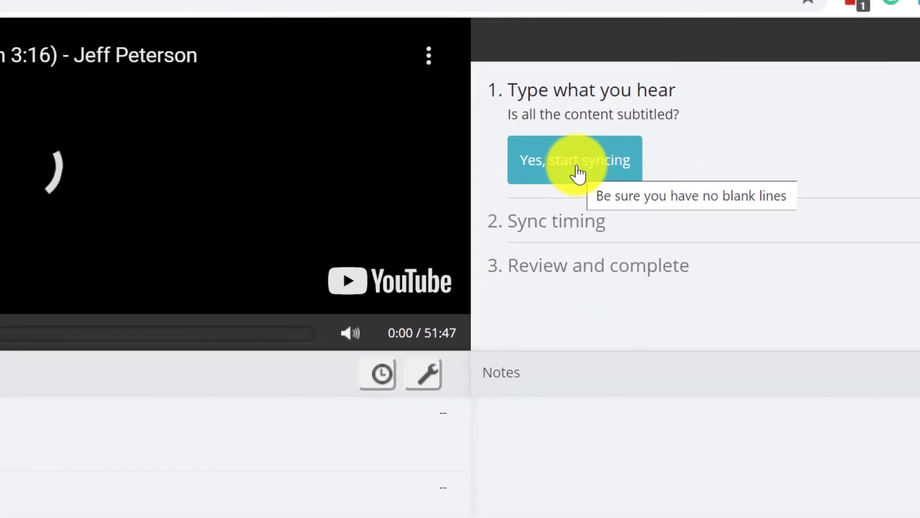
- Confirm 'Yes, start syncing' to leave the typing step
click(613, 163)
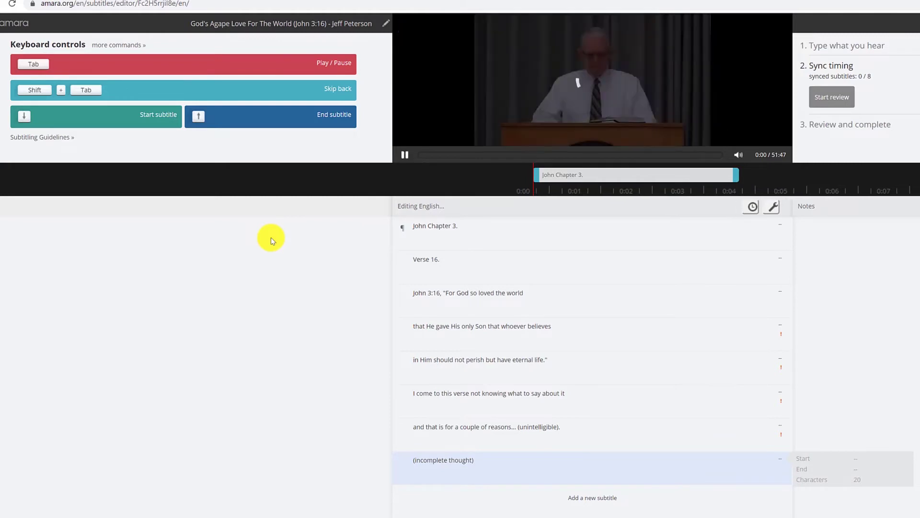
- Sync subtitle starts from 'John Chapter 3.' through 'and that is for a couple of reasons.' during playback
key(Down)
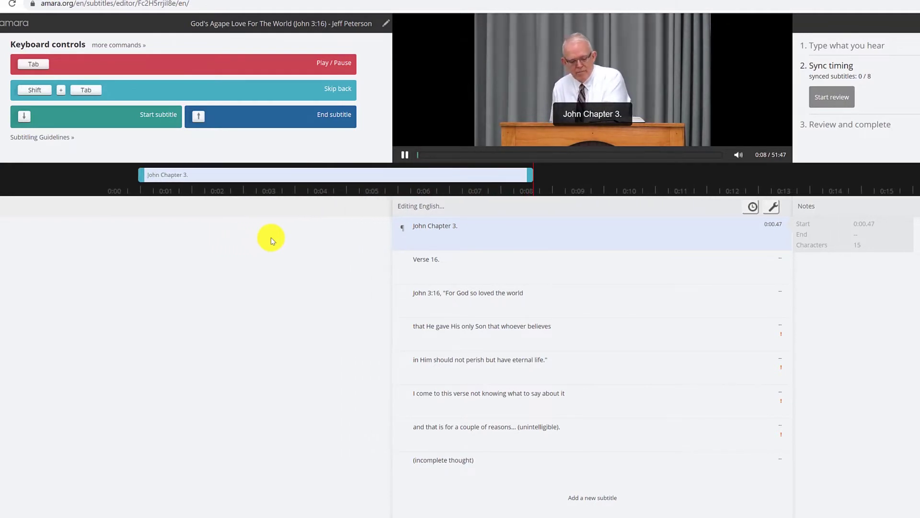
key(Down)
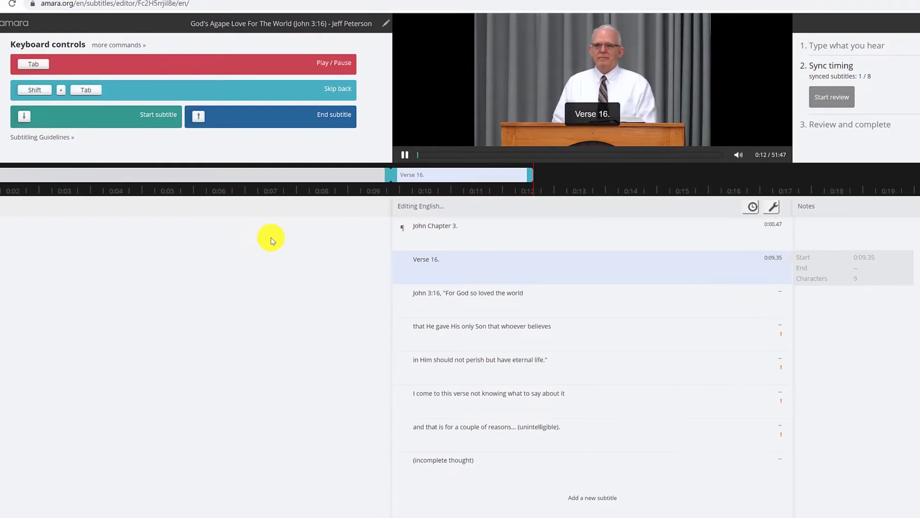
key(Down)
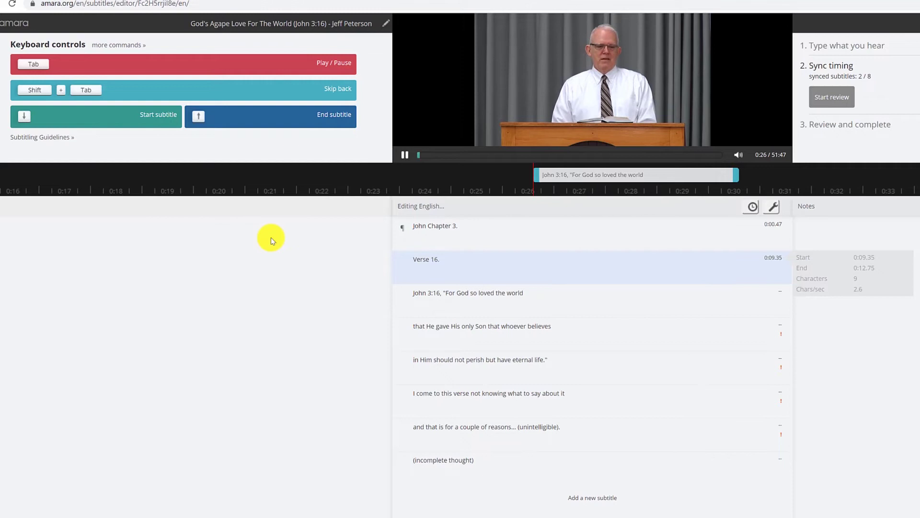
key(Down)
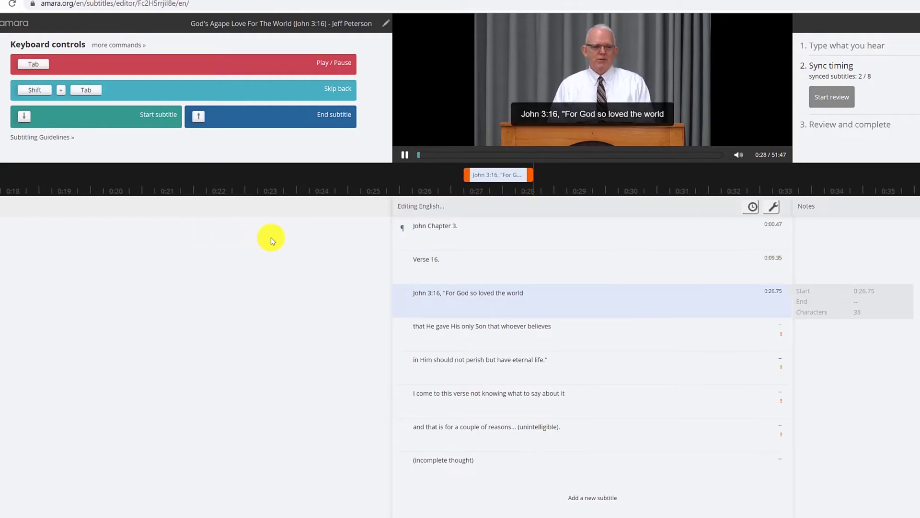
key(Down)
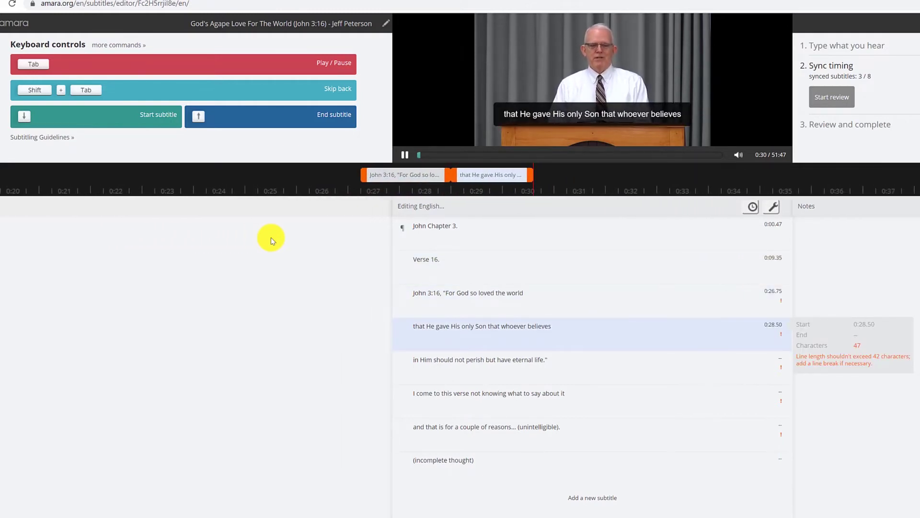
key(Down)
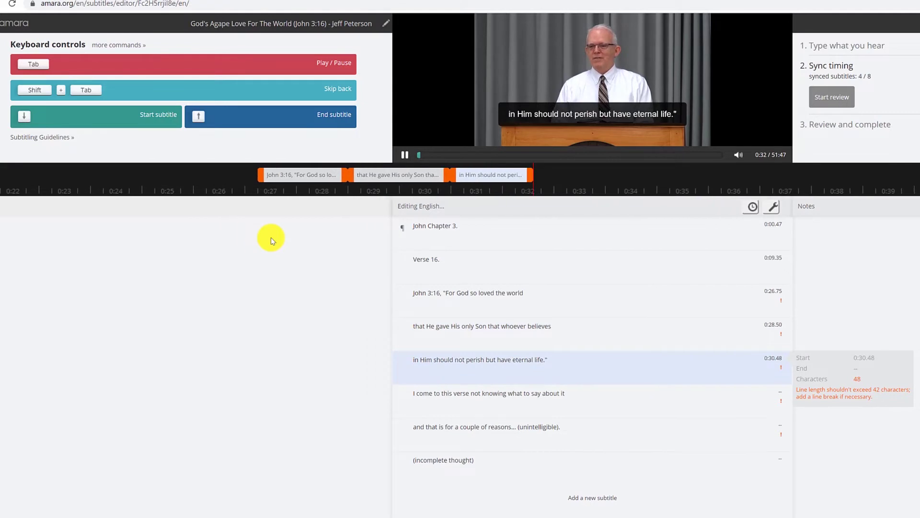
key(Down)
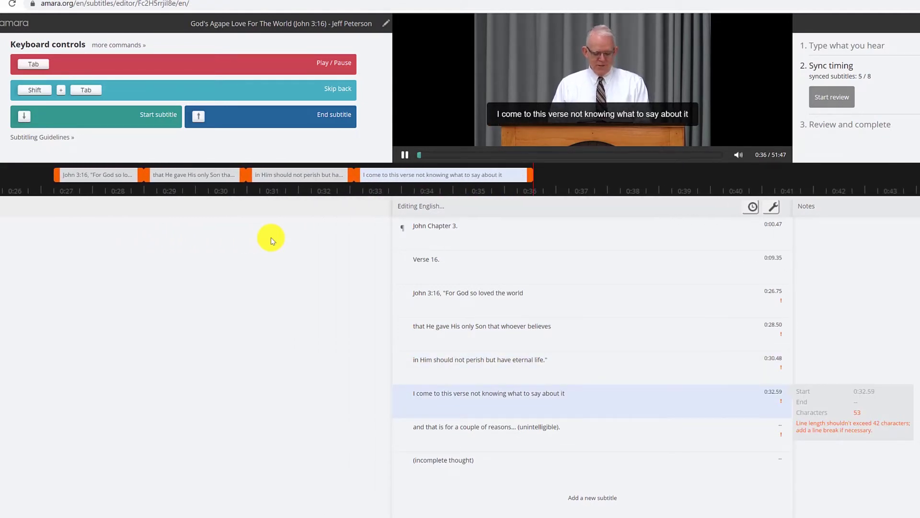
key(Down)
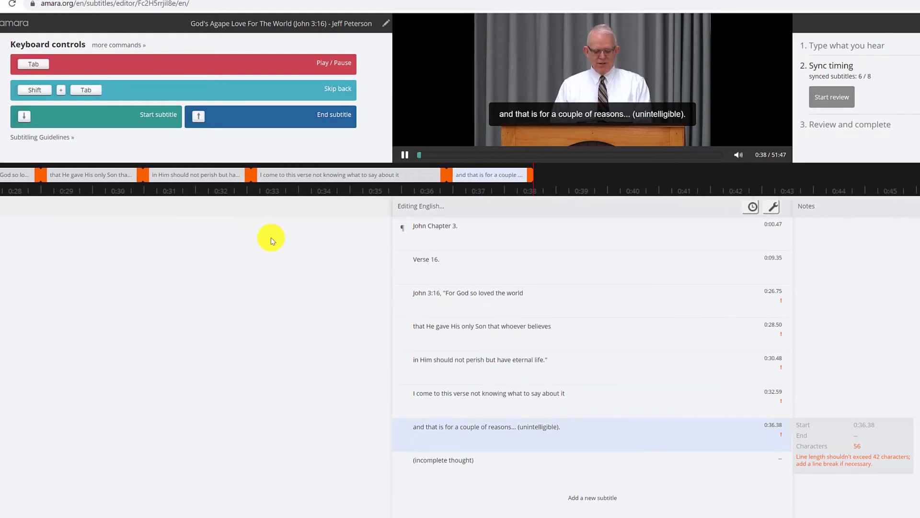
- Rewind two seconds and sync '(incomplete thought)' to start at 0:38.94
key(Tab)
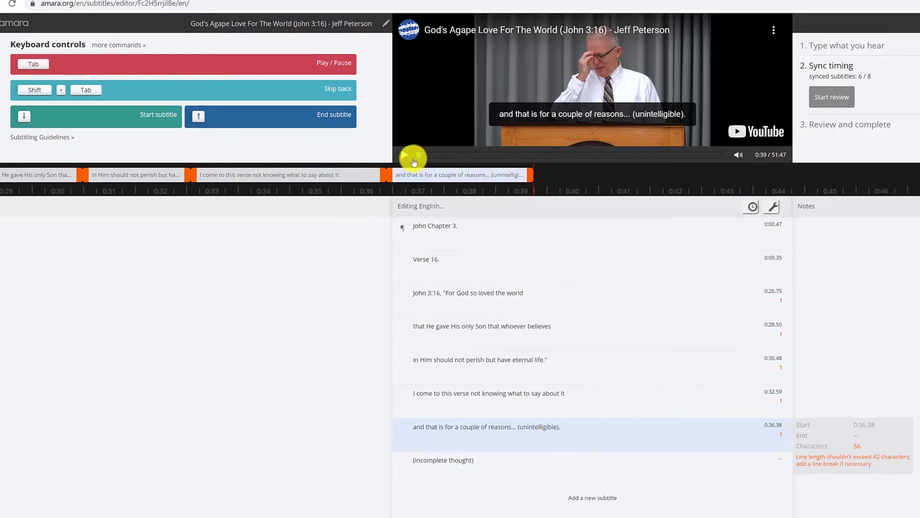
key(shift+Tab)
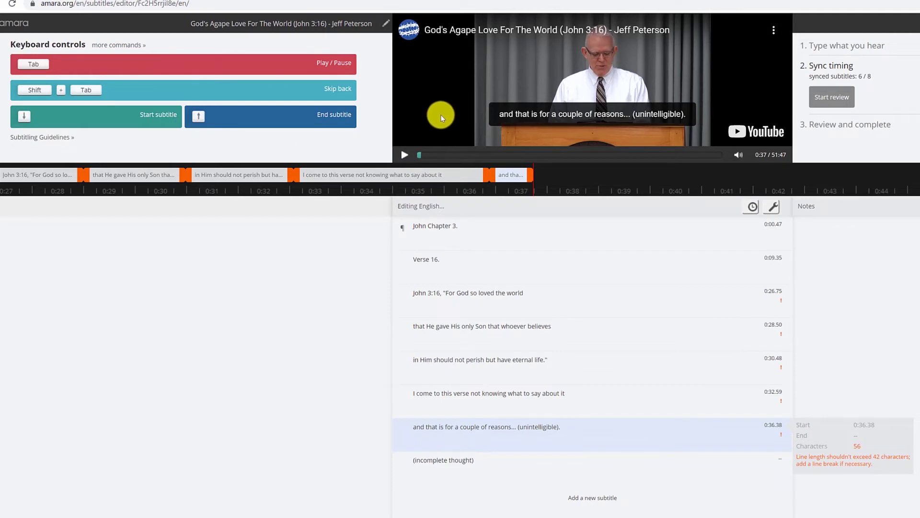
key(Tab)
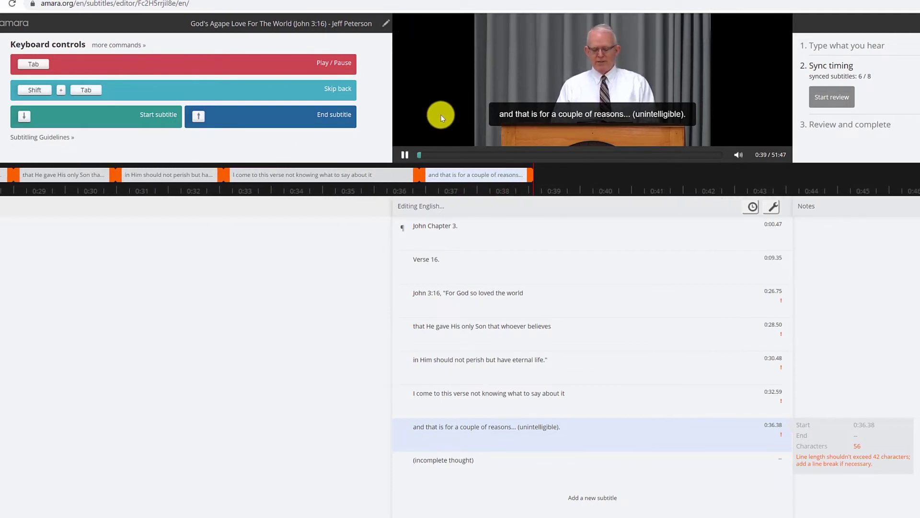
key(Down)
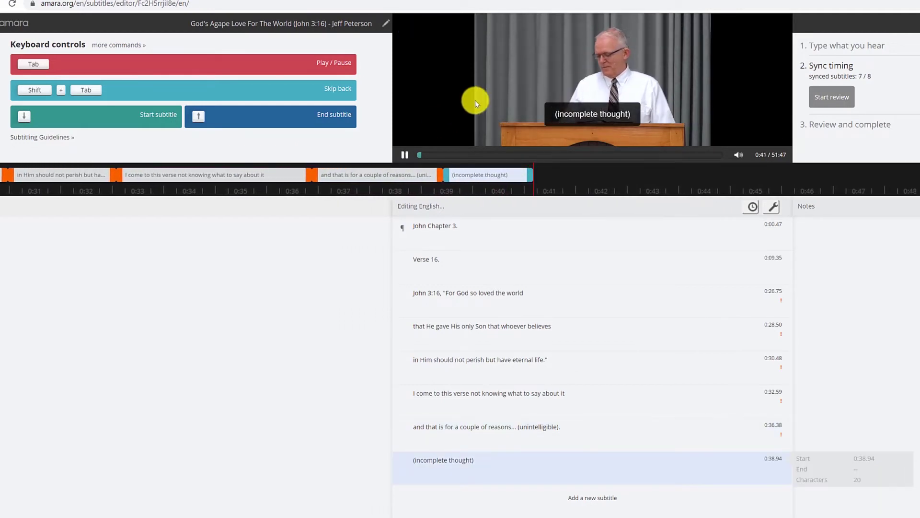
key(Tab)
- Replay from the beginning and shorten 'John Chapter 3.' to end at 0:03.71
click(420, 154)
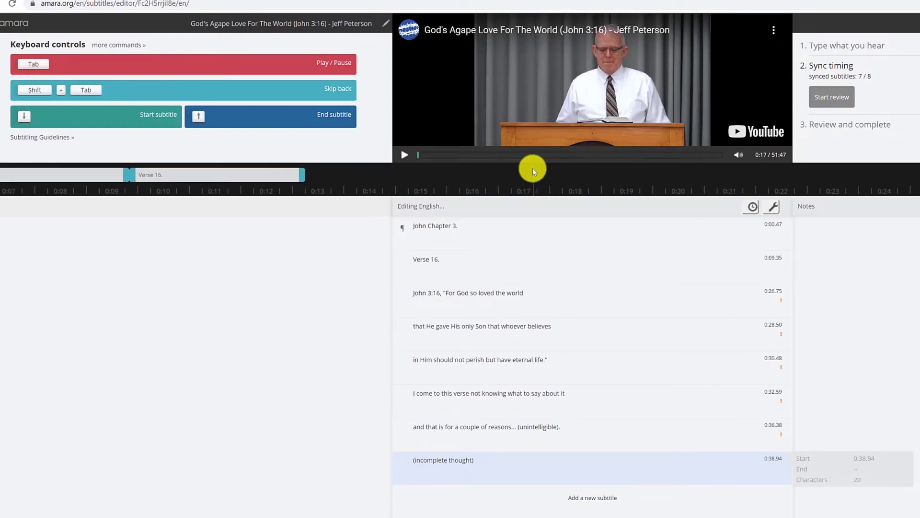
scroll(503, 179, down, 2)
scroll(575, 180, up, 9)
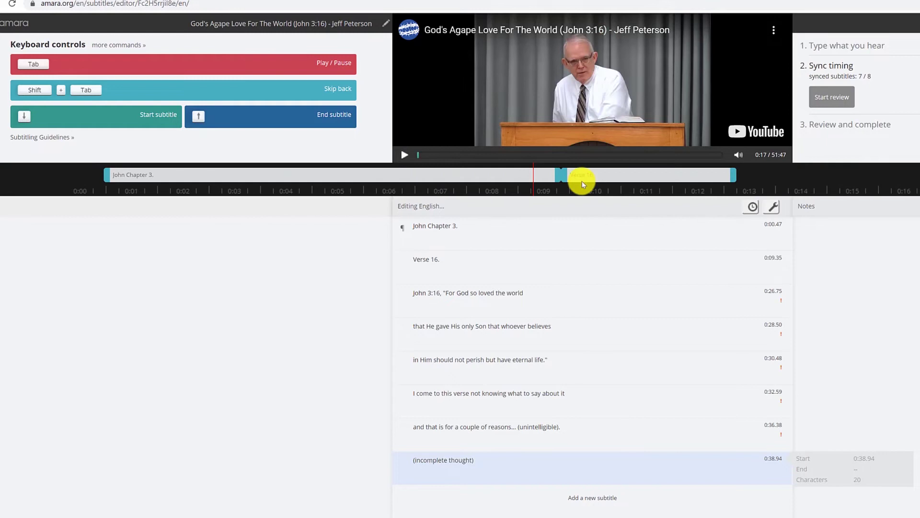
mouse_move(361, 179)
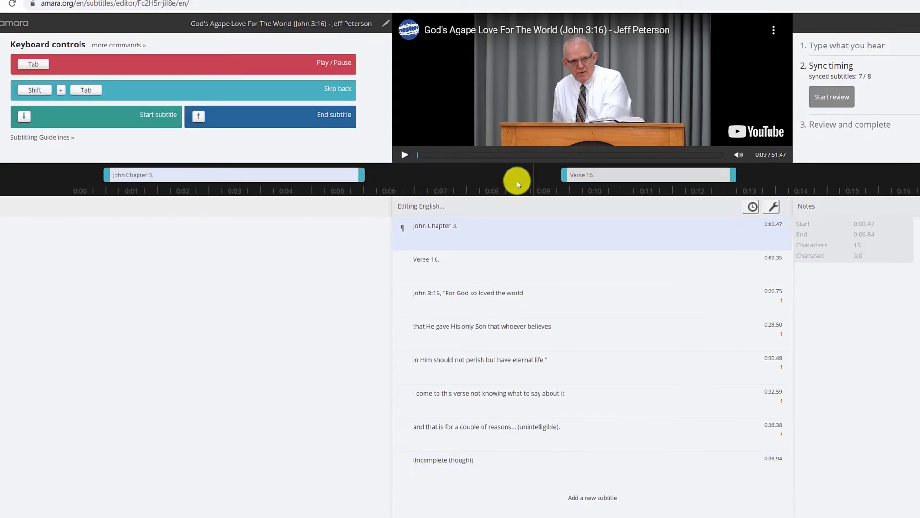
drag(594, 180, 863, 182)
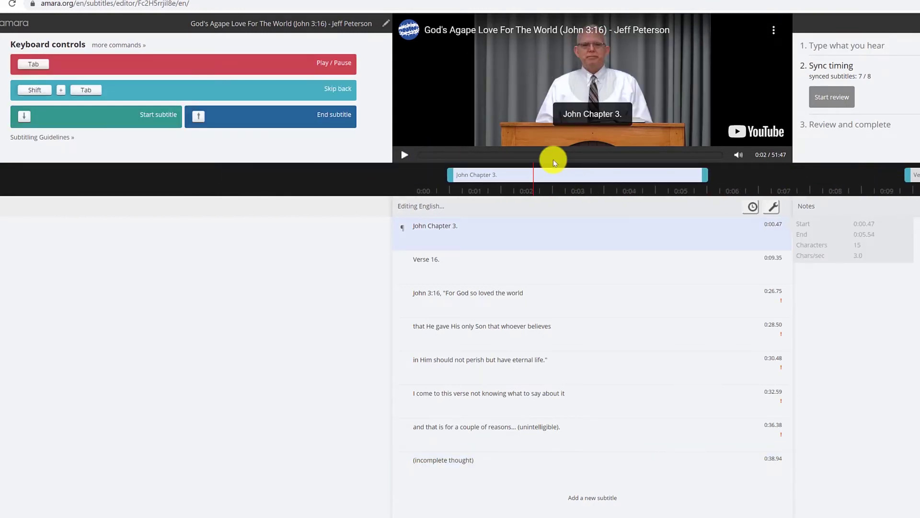
click(407, 157)
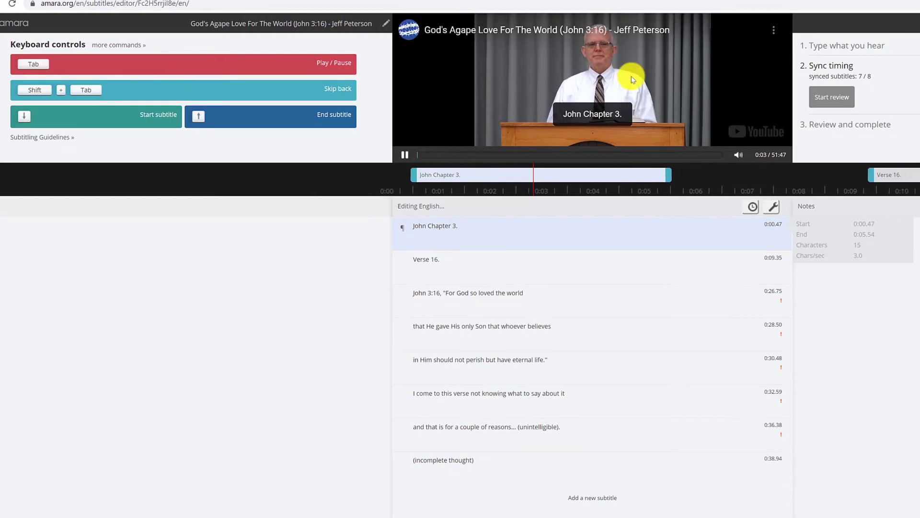
drag(642, 177, 525, 147)
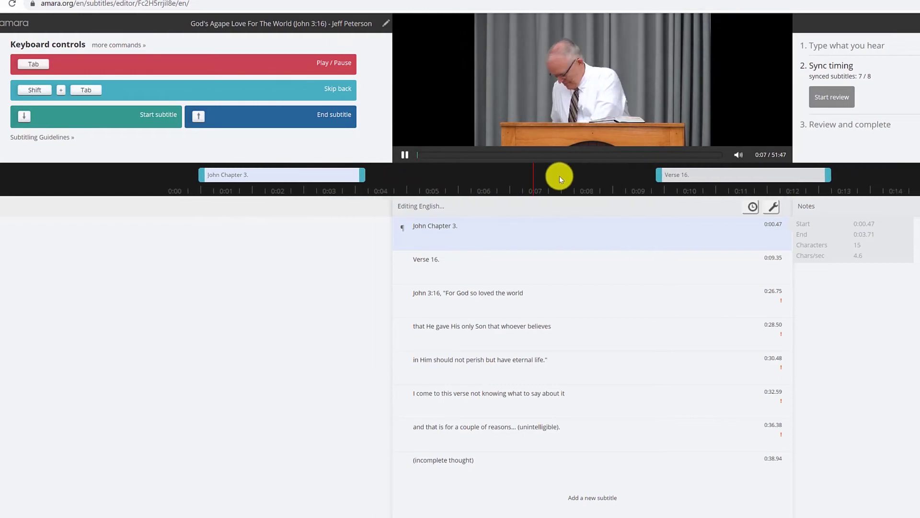
- Replay around 0:28–0:31 and move the 'in Him' subtitle's start earlier
scroll(703, 201, down, 10)
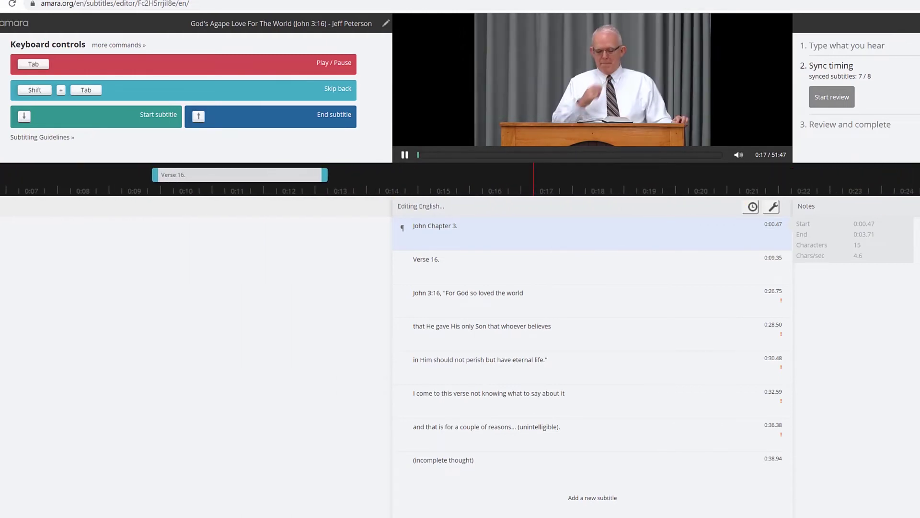
key(Tab)
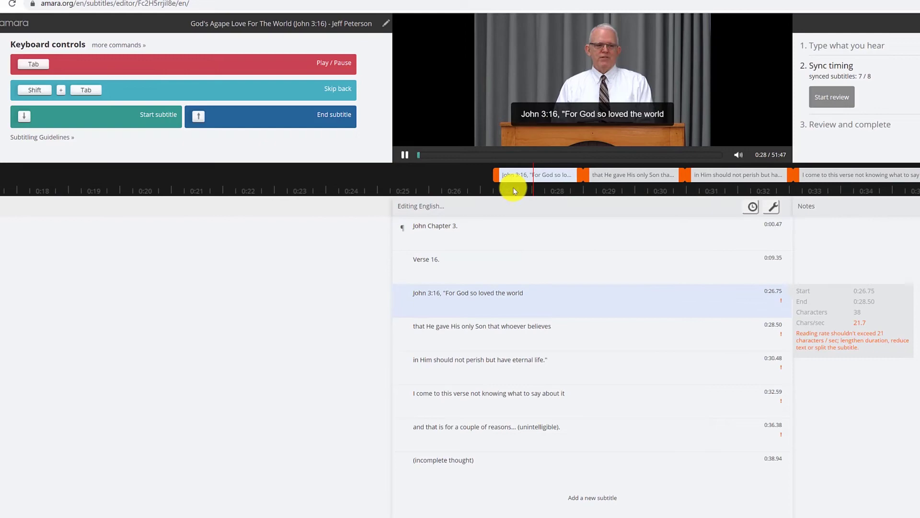
click(405, 155)
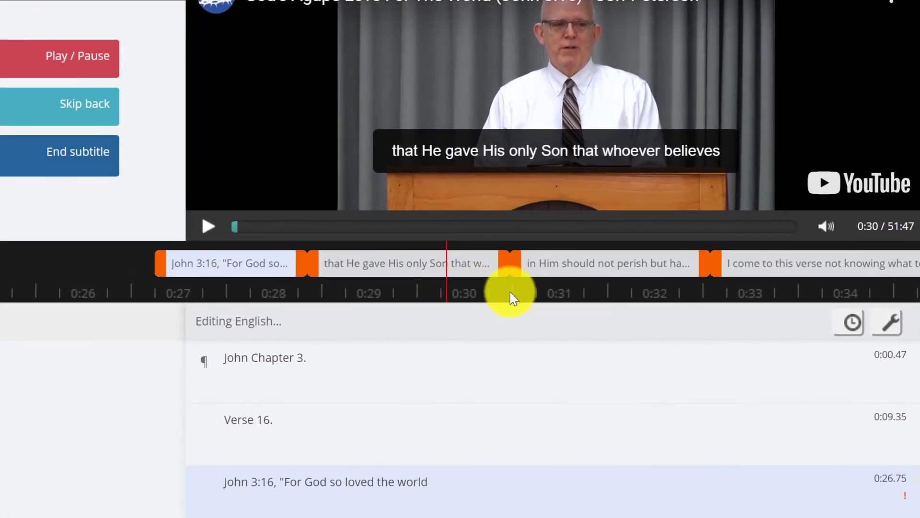
drag(568, 191, 663, 190)
key(shift+Tab)
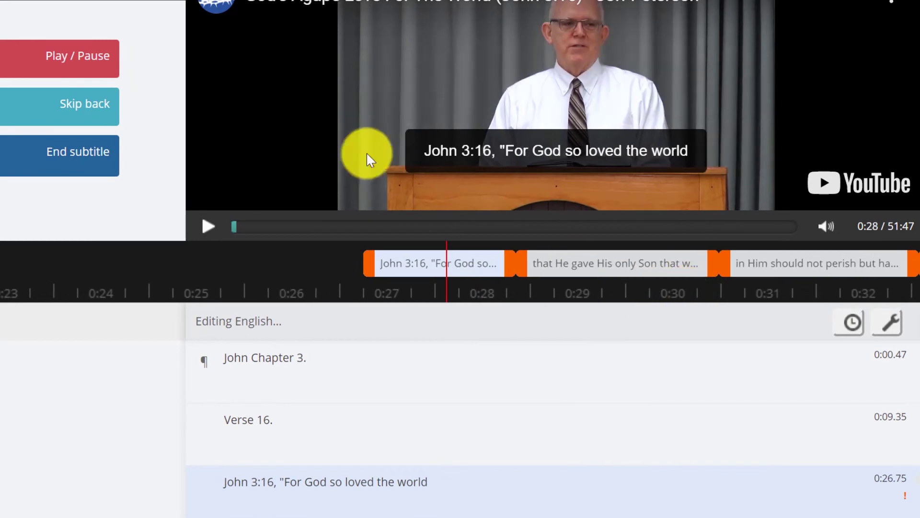
click(251, 150)
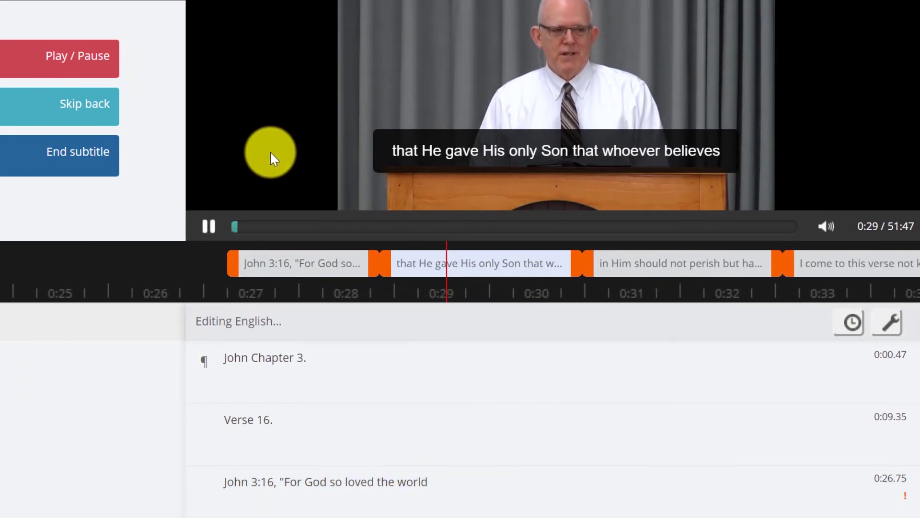
click(271, 155)
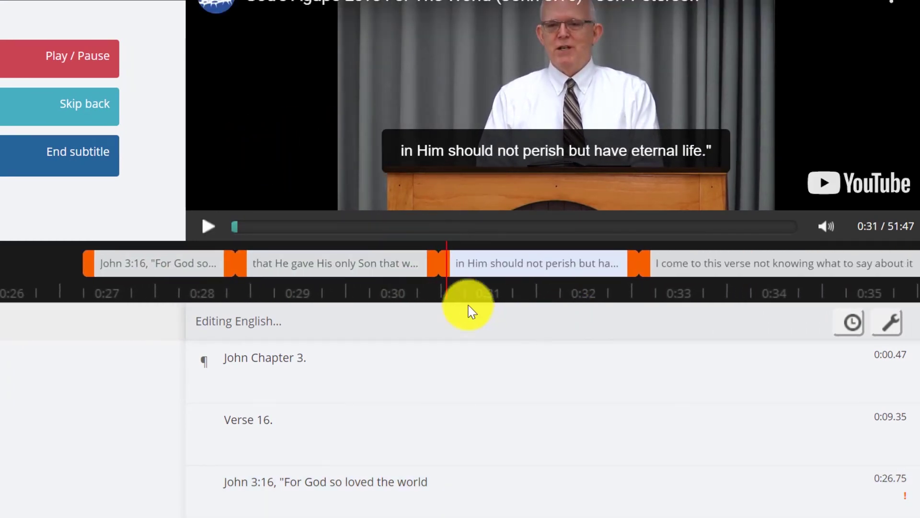
drag(447, 272, 428, 268)
- Extend the 'in Him' subtitle's end to about 0:35, checking with playback
drag(489, 297, 589, 304)
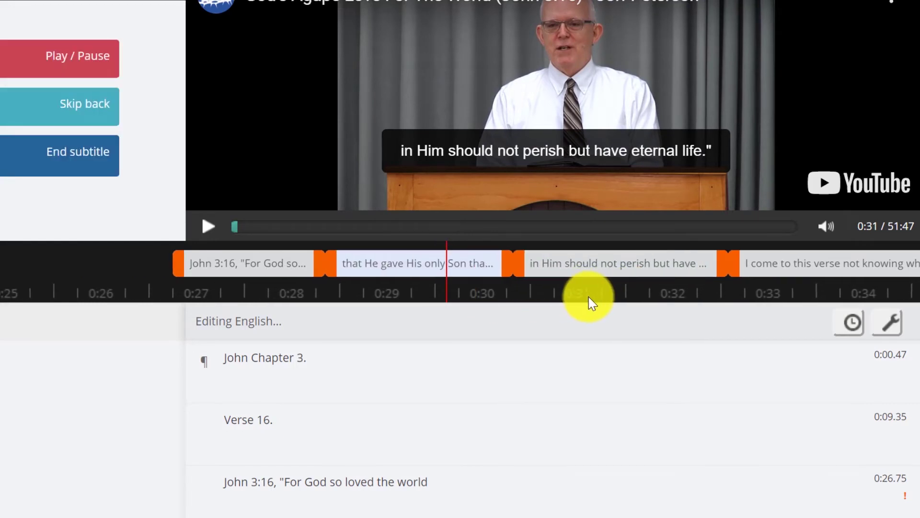
click(321, 164)
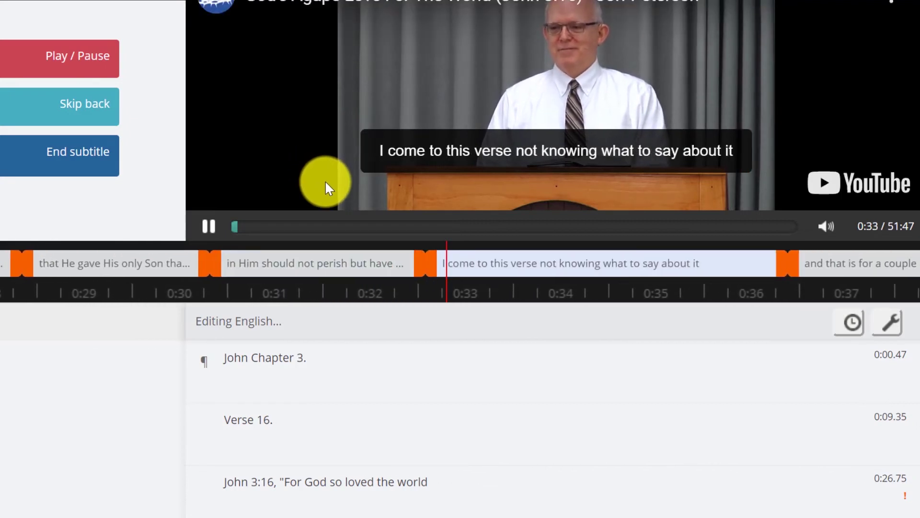
click(325, 180)
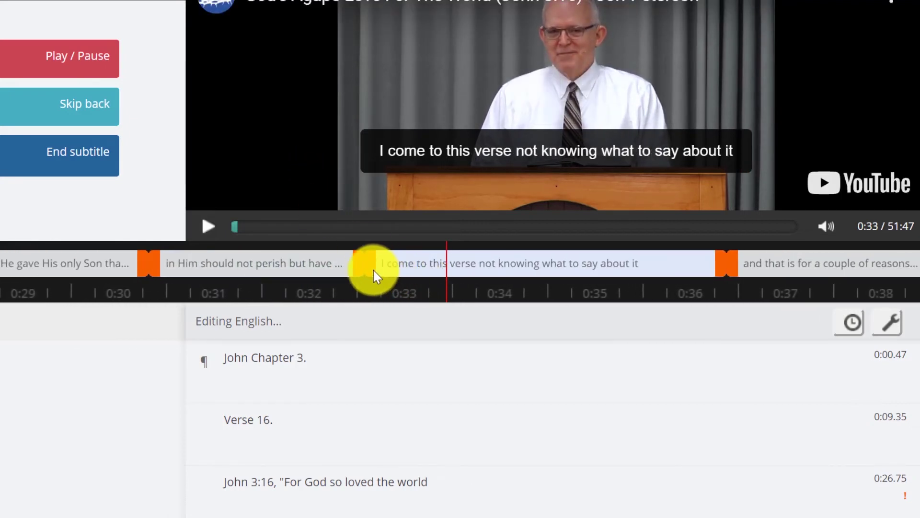
drag(356, 269, 461, 268)
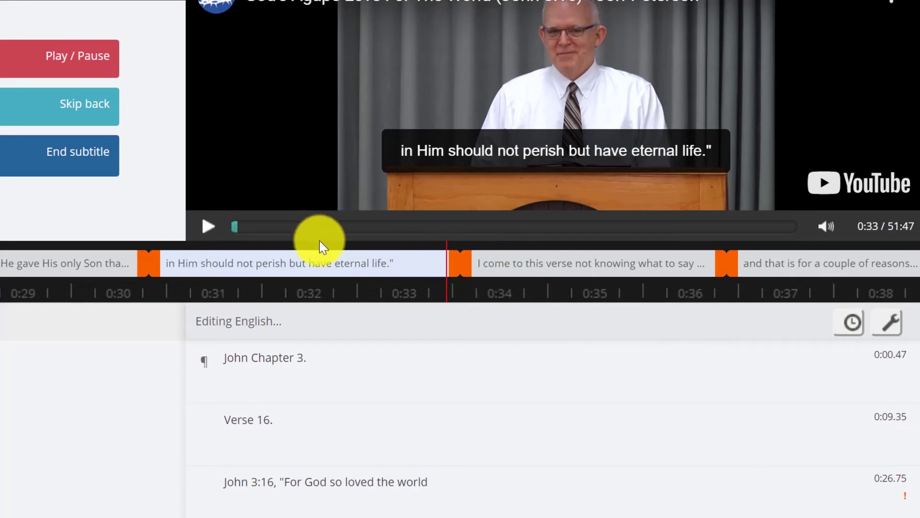
click(208, 234)
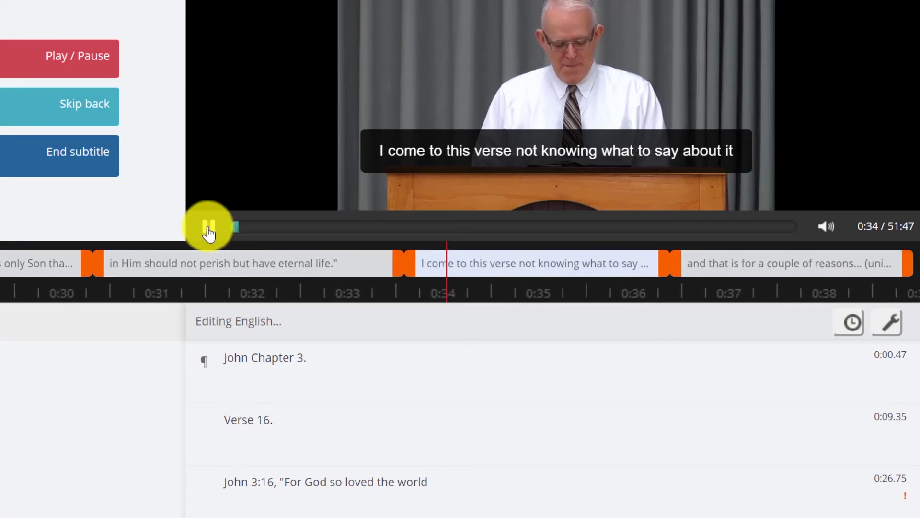
click(208, 234)
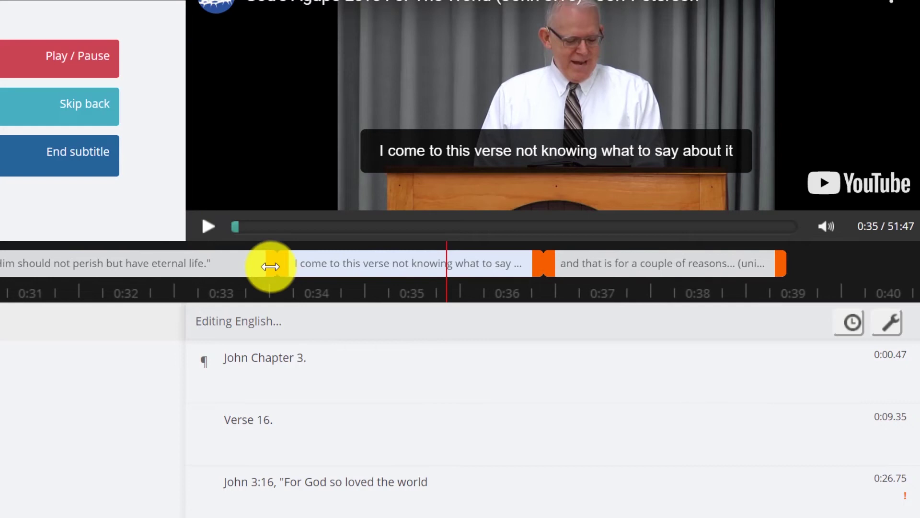
click(288, 263)
drag(274, 263, 442, 266)
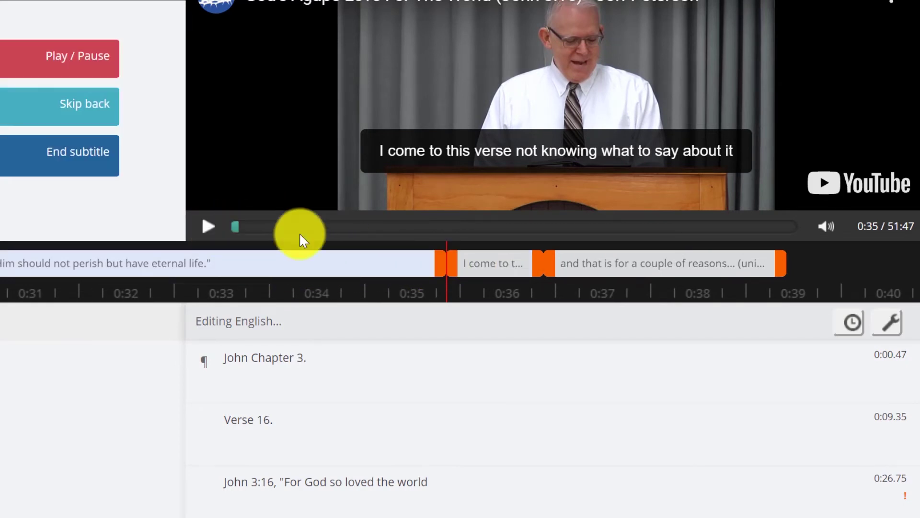
- Extend the 'I come to this verse' subtitle to end at 0:38
drag(489, 304, 801, 302)
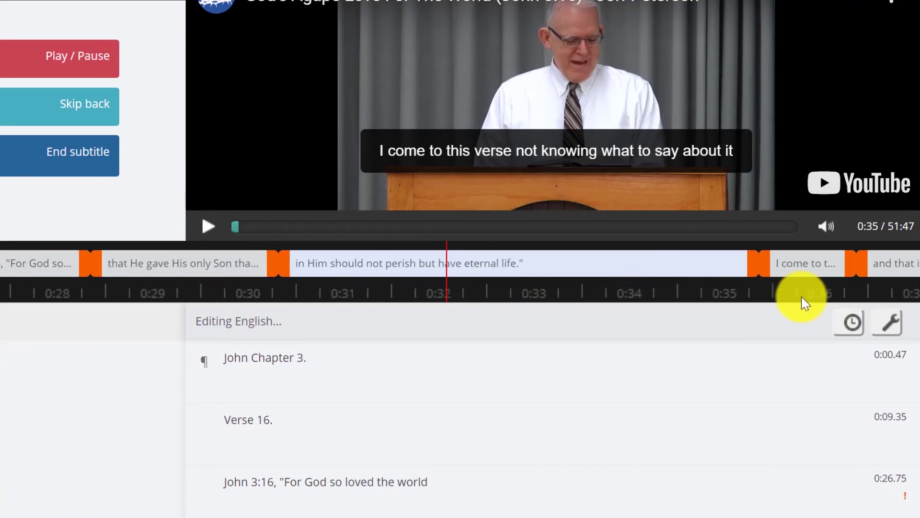
click(208, 226)
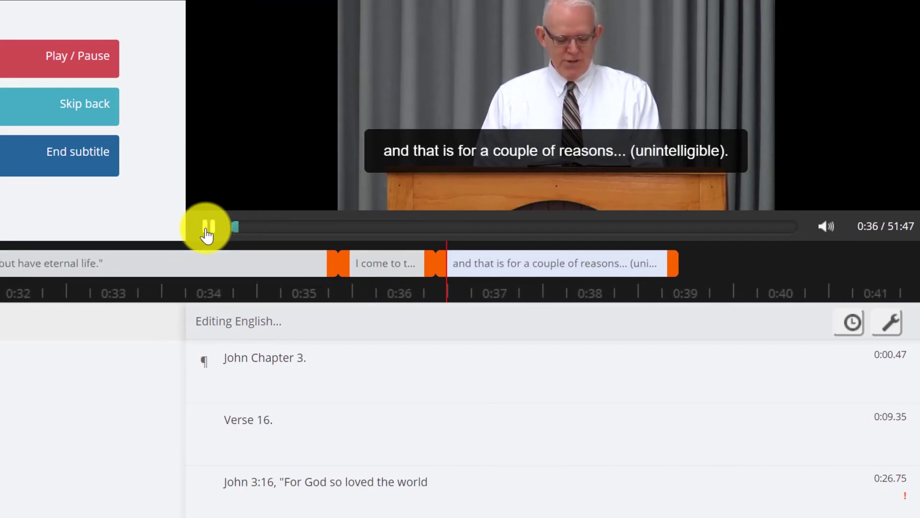
click(207, 234)
click(348, 263)
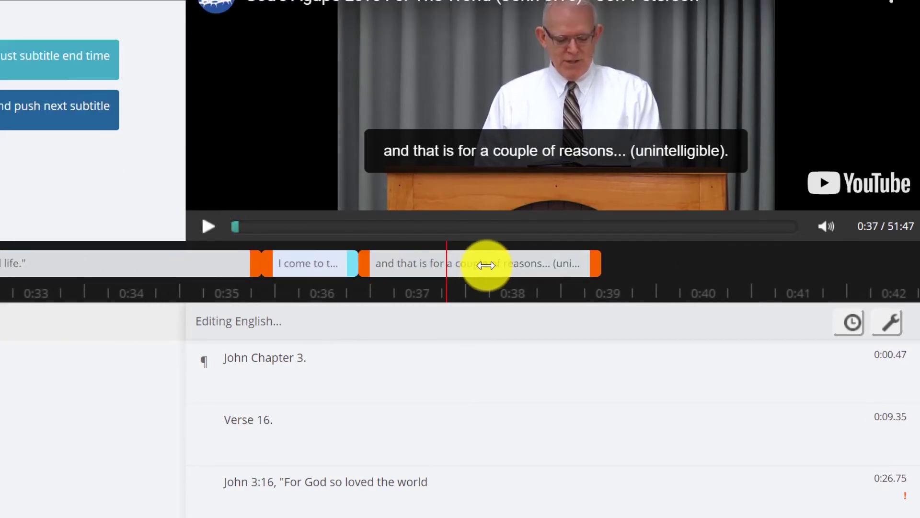
drag(355, 261, 512, 263)
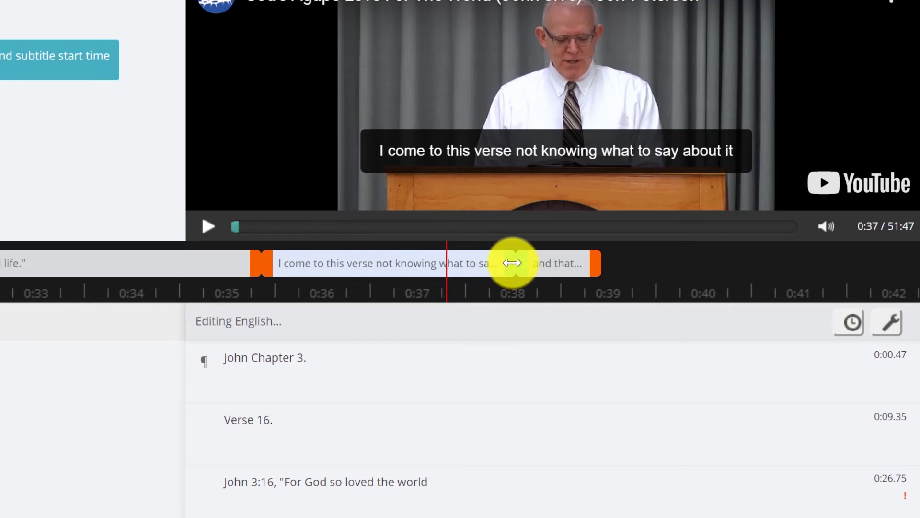
click(208, 226)
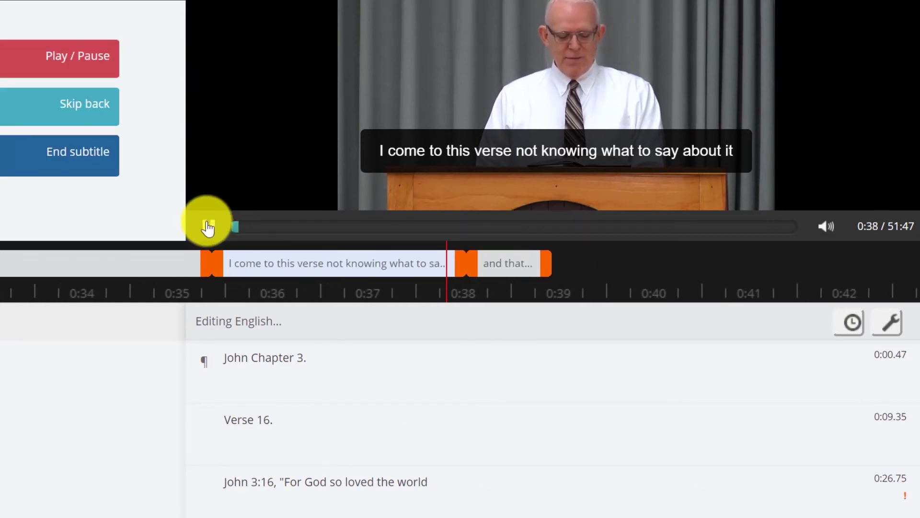
click(207, 226)
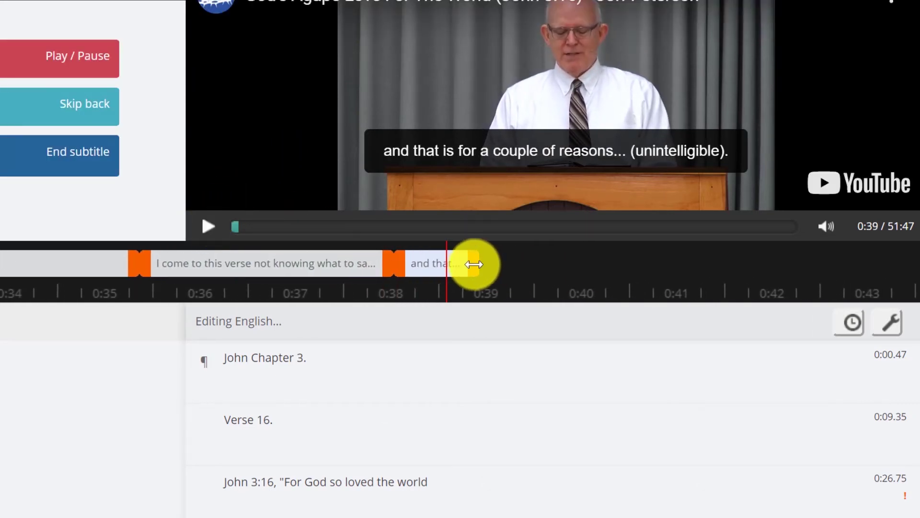
- Lengthen the 'and that…' subtitle's end time and review the result
drag(474, 263, 630, 264)
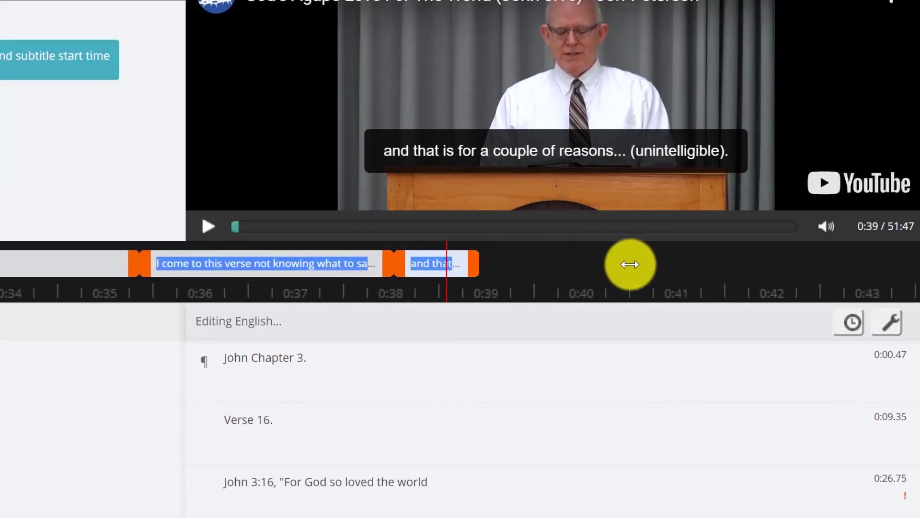
click(566, 355)
drag(470, 261, 494, 275)
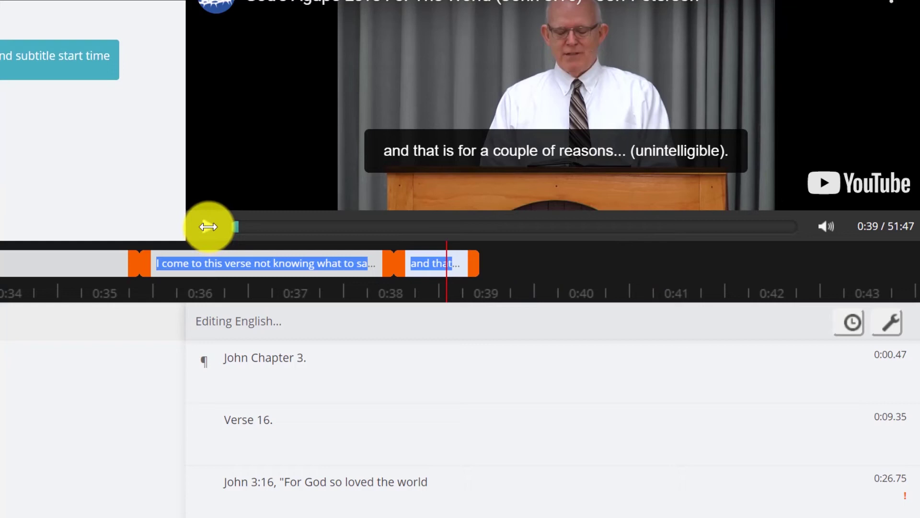
click(206, 226)
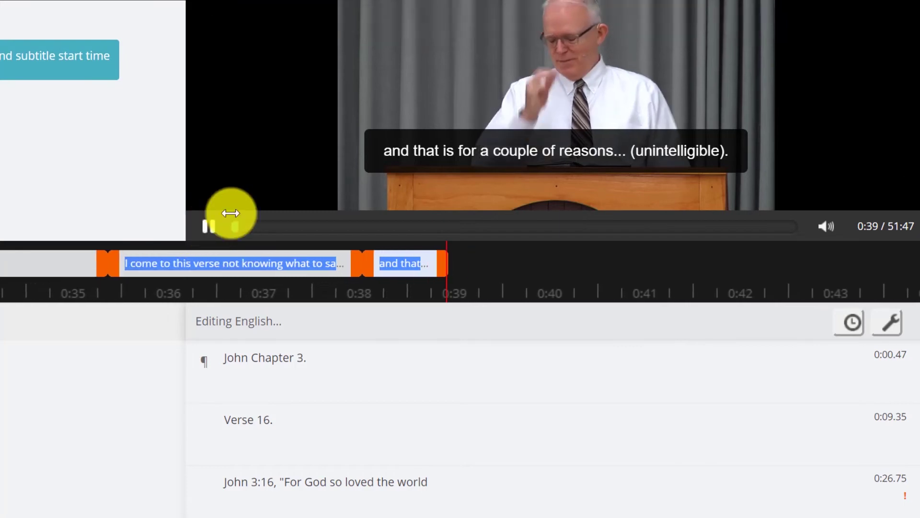
click(207, 226)
drag(470, 292, 703, 312)
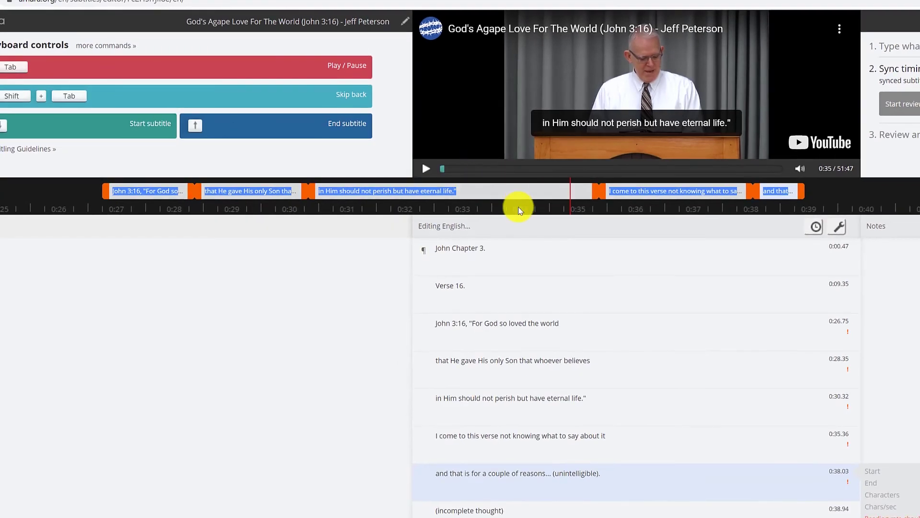
- Rewind the timeline to 0:26 and replay the John 3:16 lines
drag(518, 206, 670, 199)
drag(365, 206, 671, 204)
drag(532, 206, 620, 189)
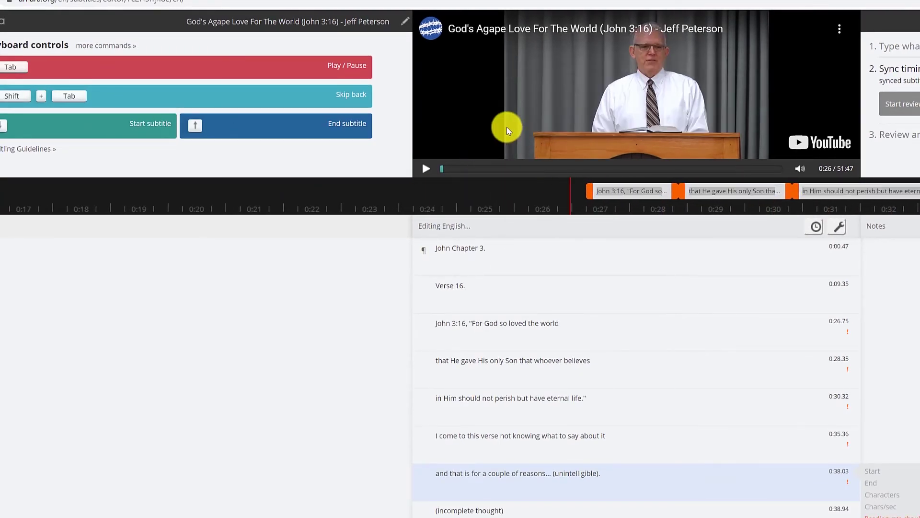
click(425, 167)
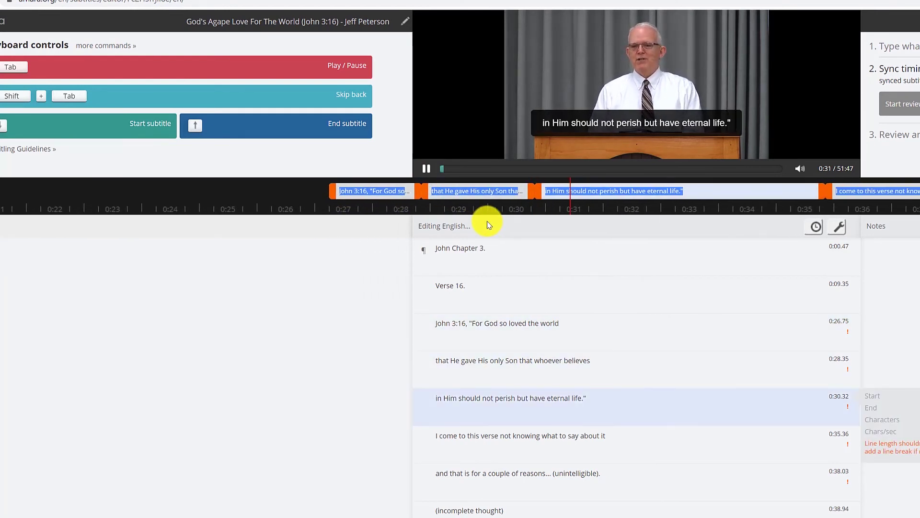
click(426, 168)
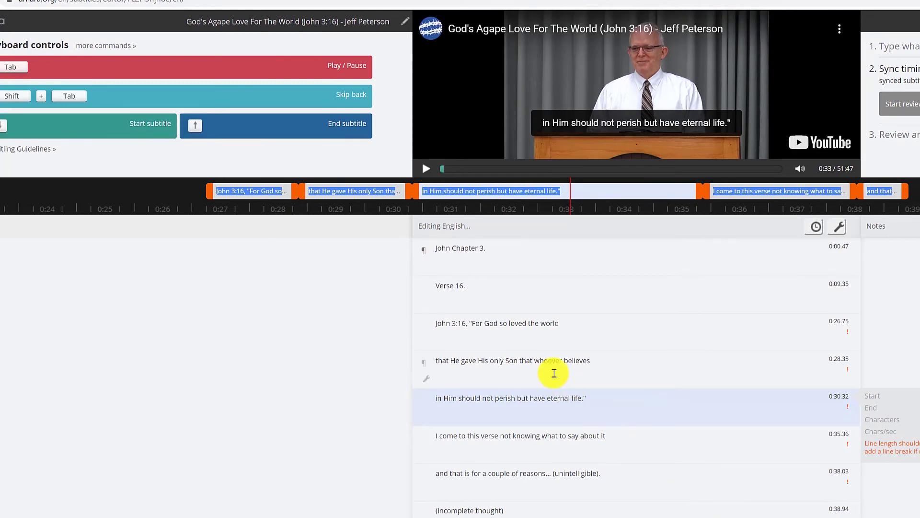
- Move 'in Him' from the start of the next subtitle to the end of 'whoever believes'
click(631, 367)
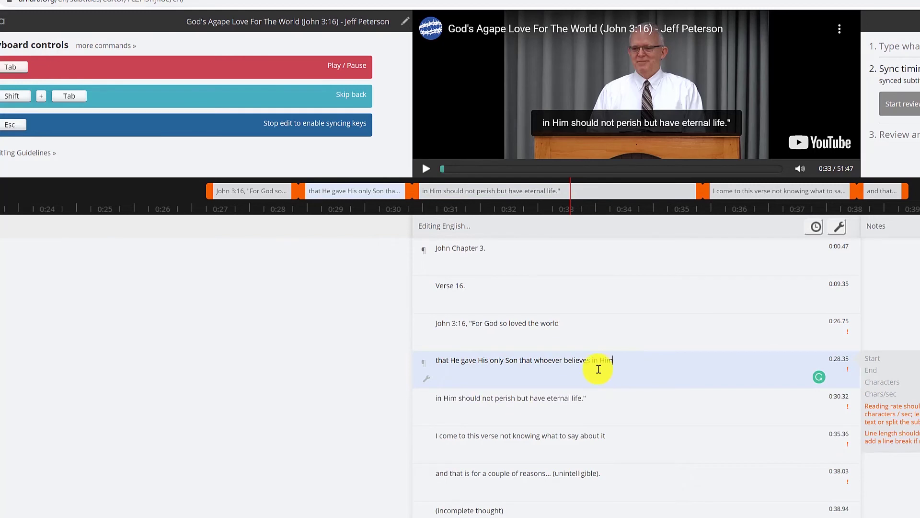
drag(459, 398, 406, 401)
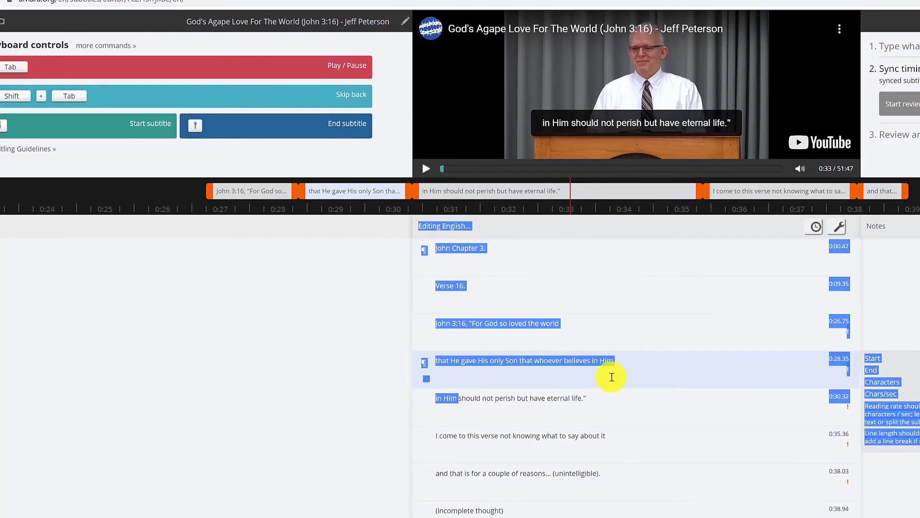
click(460, 365)
click(434, 398)
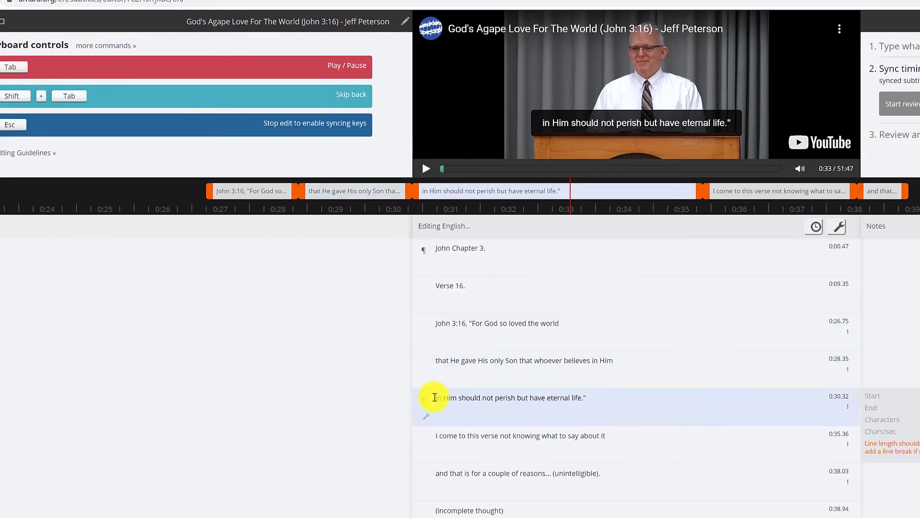
key(BackSpace)
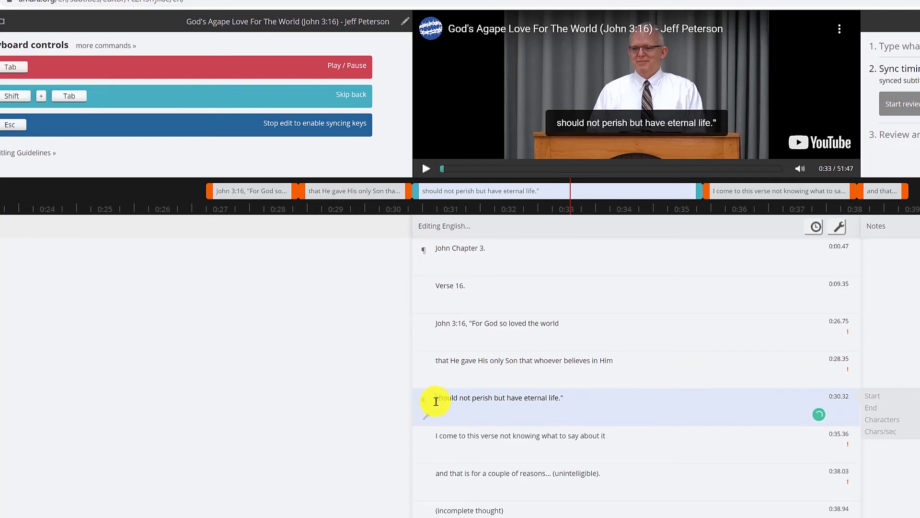
- Replay the edit and start 'should not perish but have eternal life.' at 0:30.59
key(shift+Tab)
click(425, 169)
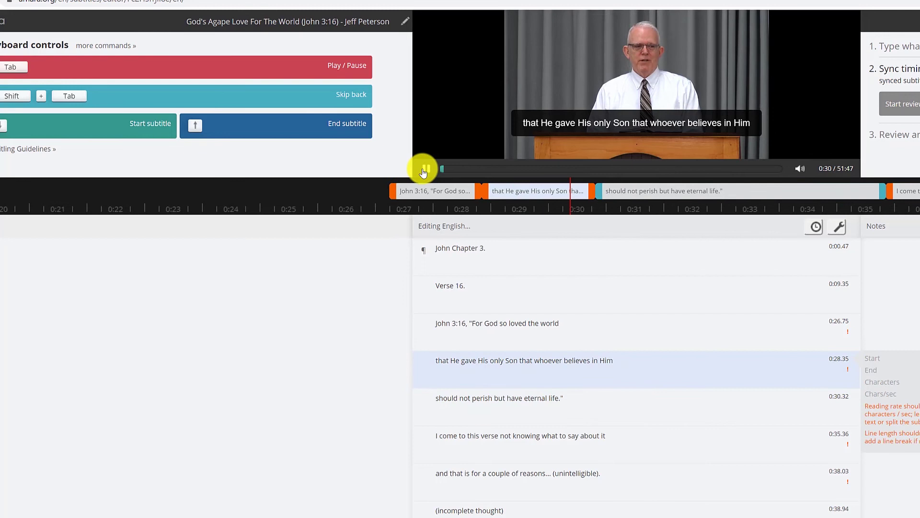
click(423, 168)
drag(538, 195, 557, 193)
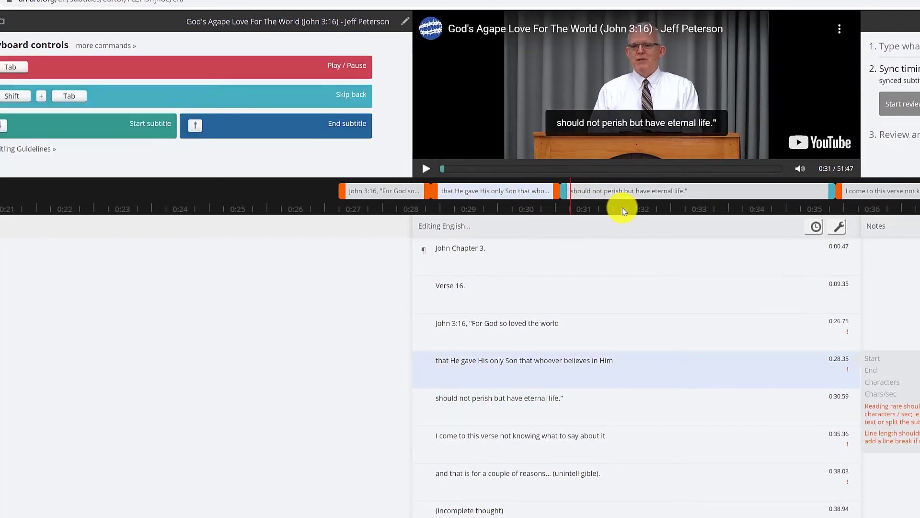
key(shift+Tab)
key(Tab)
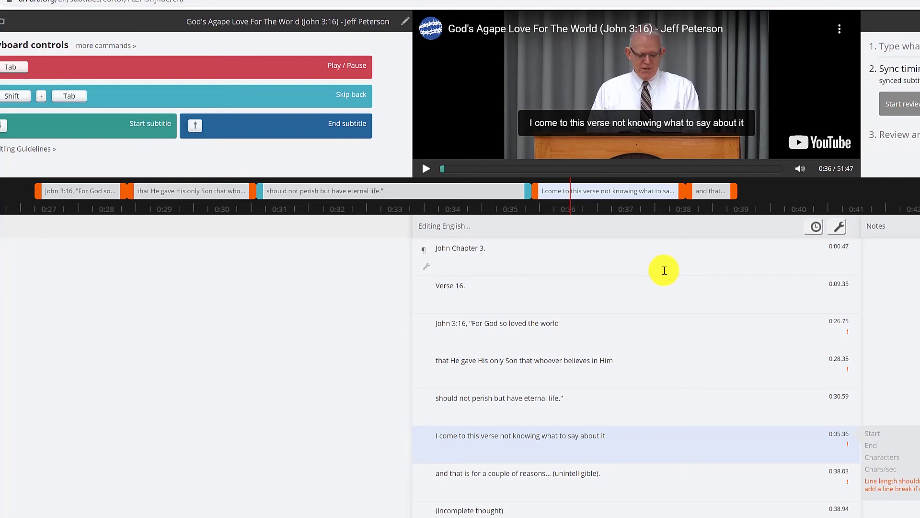
click(280, 195)
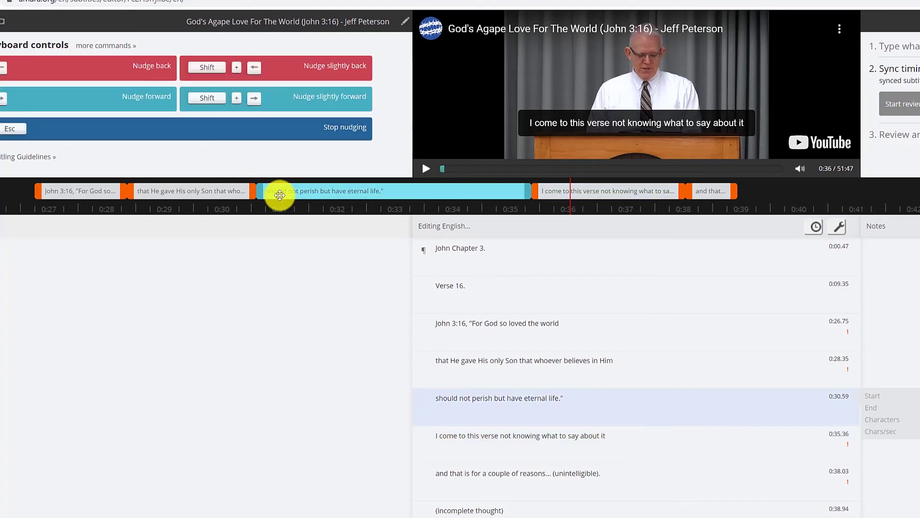
click(573, 190)
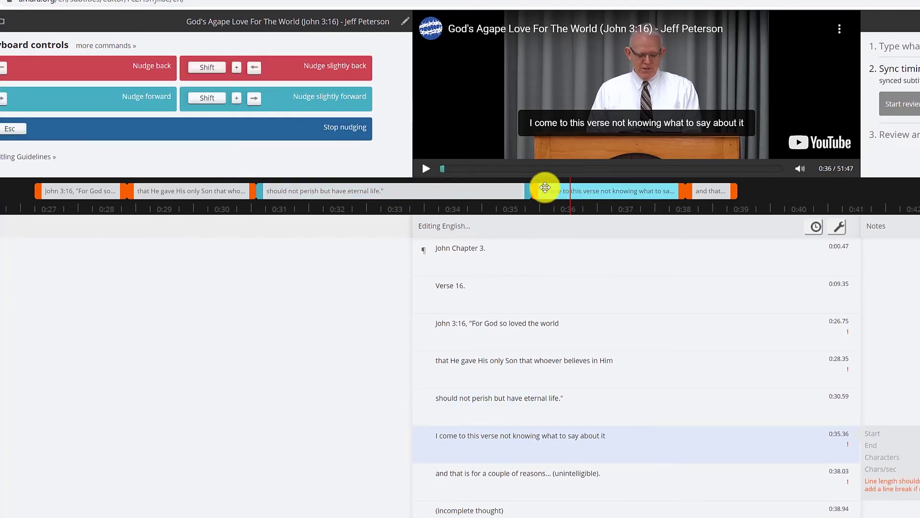
key(Escape)
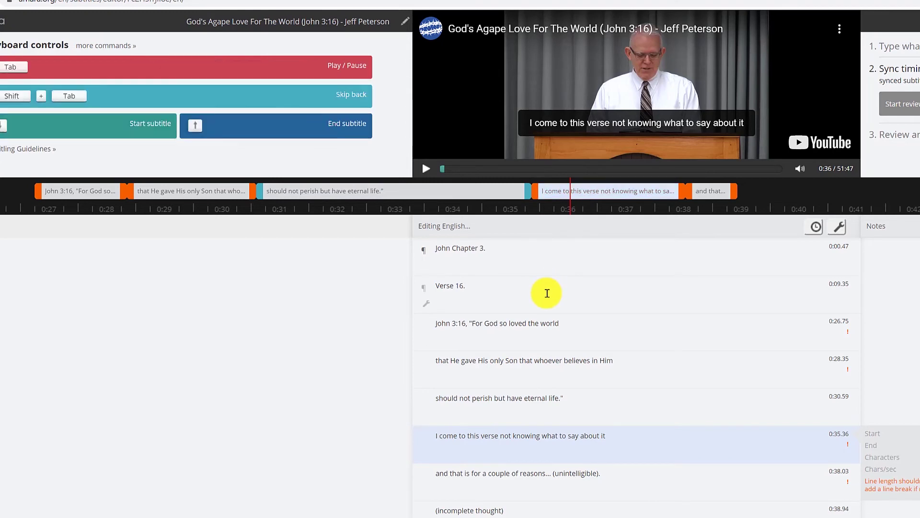
click(547, 293)
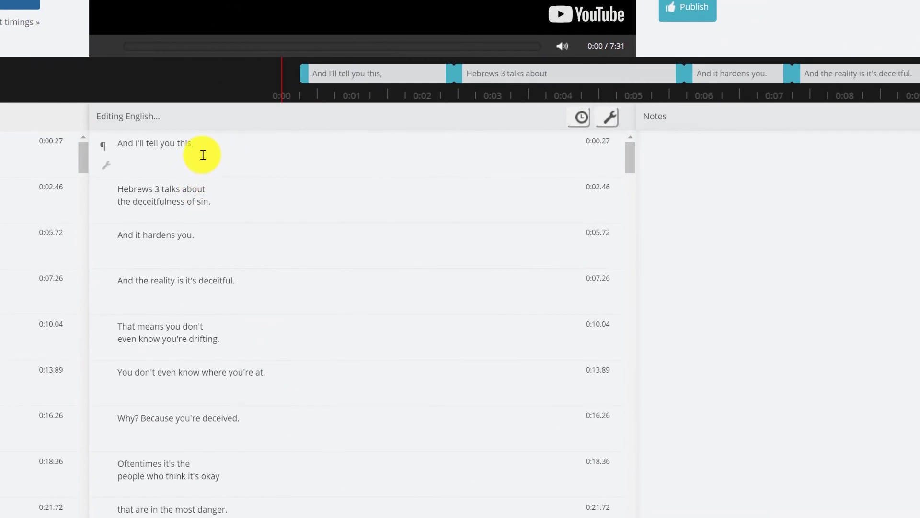
click(206, 154)
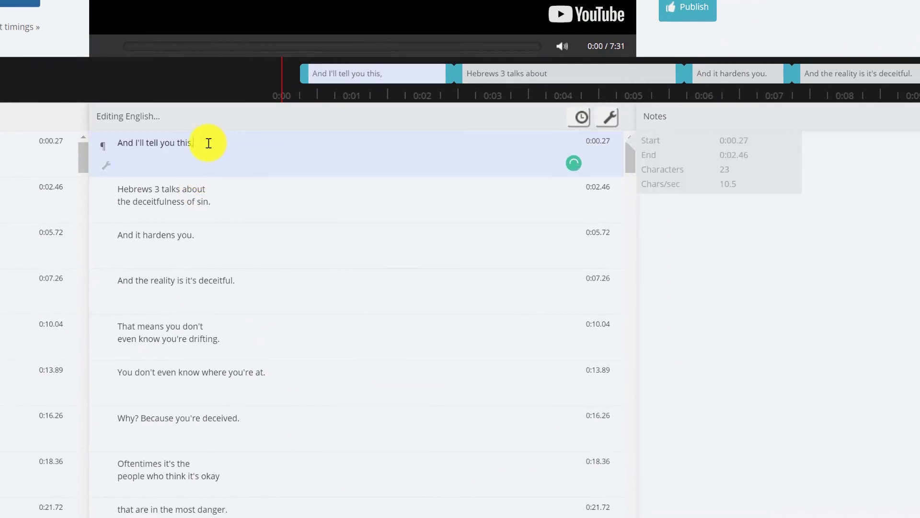
key(Return)
key(Return)
key(Return)
key(Return)
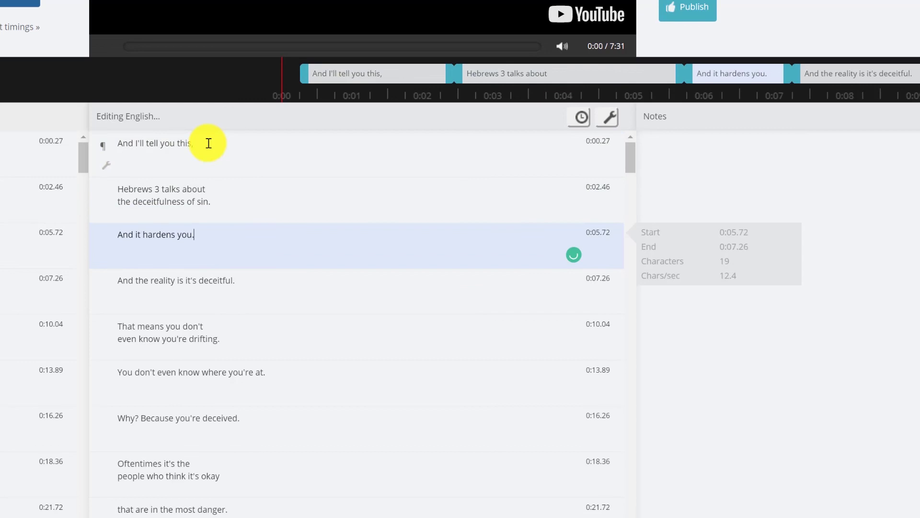
key(Return)
key(Return)
key(Return)
key(Return)
key(Return)
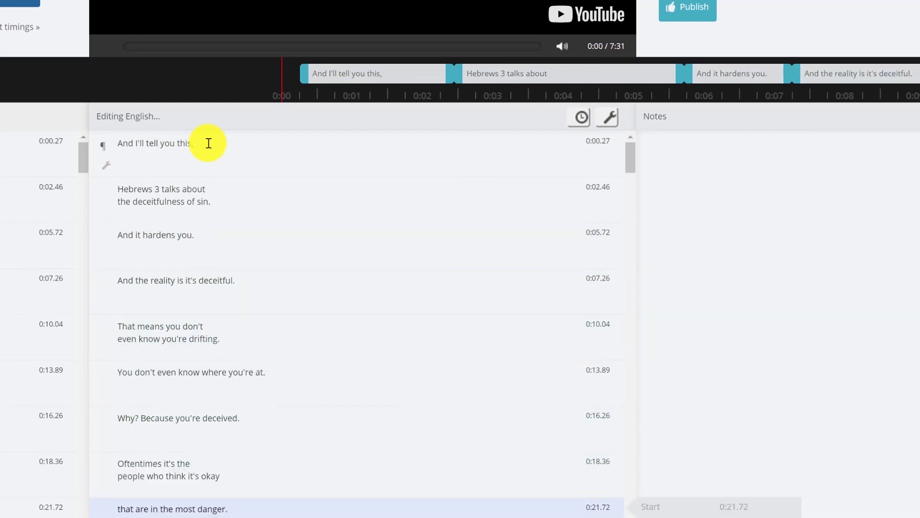
key(Return)
key(Return)
key(Return)
key(Return)
key(Return)
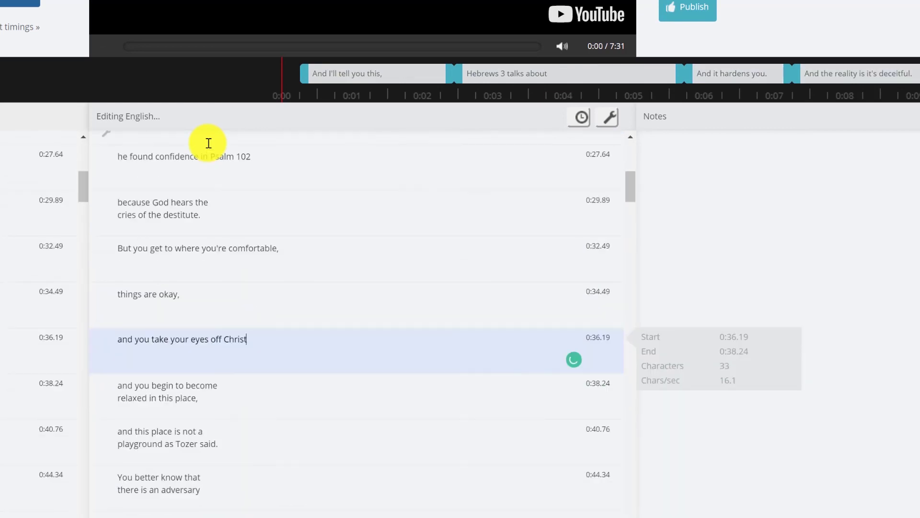
key(Return)
key(Return)
key(Return)
key(Return)
key(Return)
key(Return)
key(Return)
key(Return)
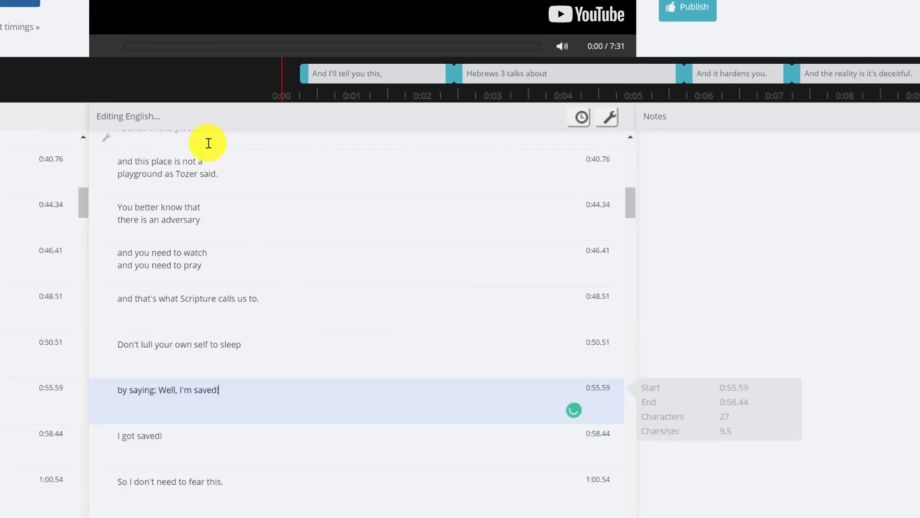
key(Return)
key(Return)
key(Return)
key(Return)
key(Return)
key(Return)
key(Return)
key(Return)
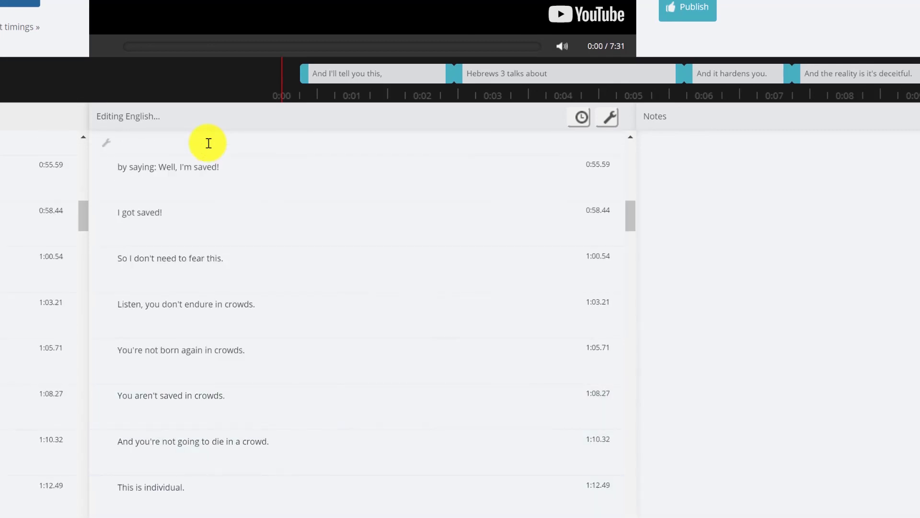
key(Return)
key(Return)
key(Return)
key(Return)
key(Return)
key(Return)
key(Return)
key(Return)
key(Return)
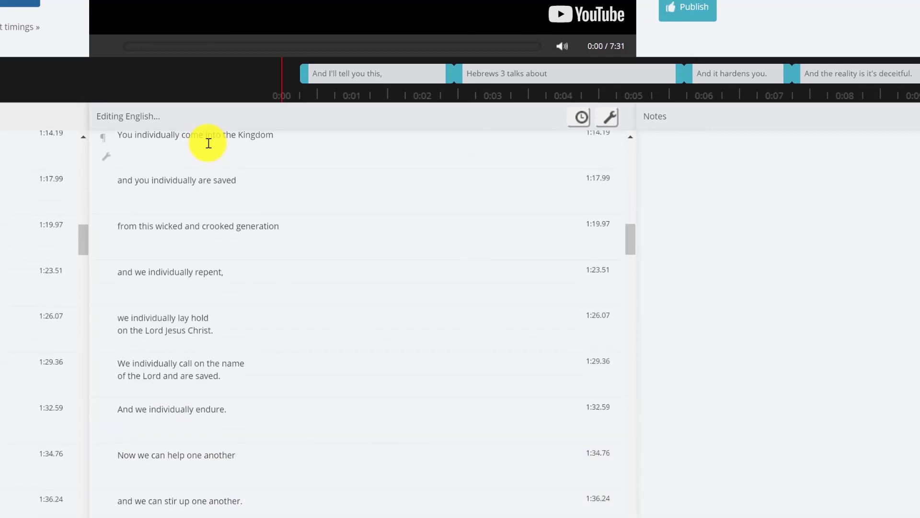
- Publish the English subtitles and start a new Danish [da] subtitle track
click(684, 10)
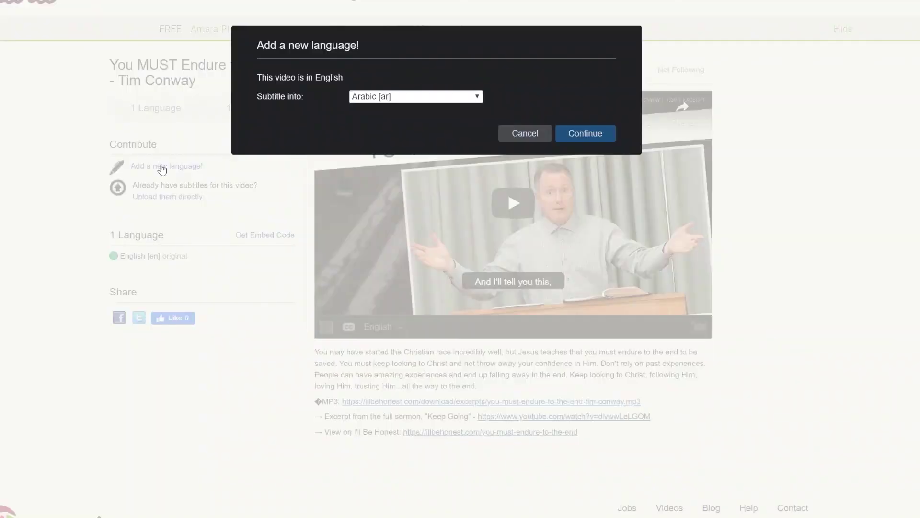
click(163, 168)
click(367, 99)
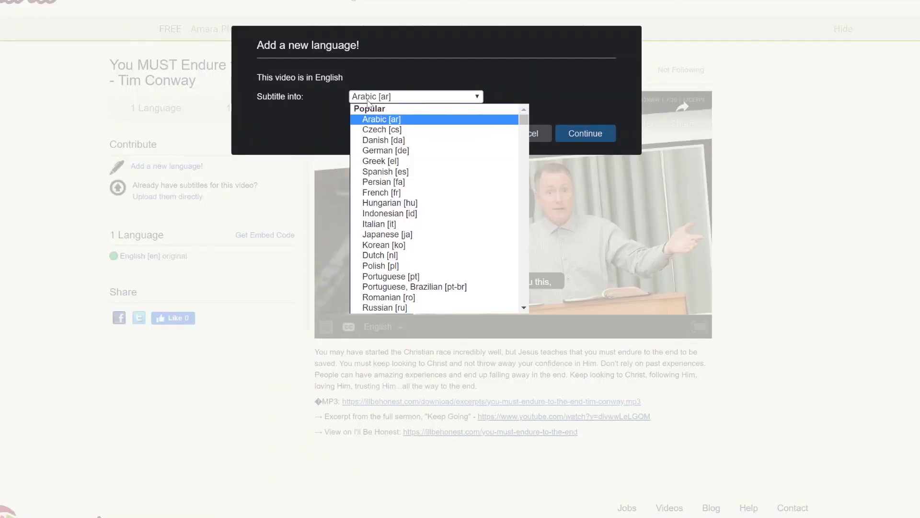
click(373, 140)
click(580, 138)
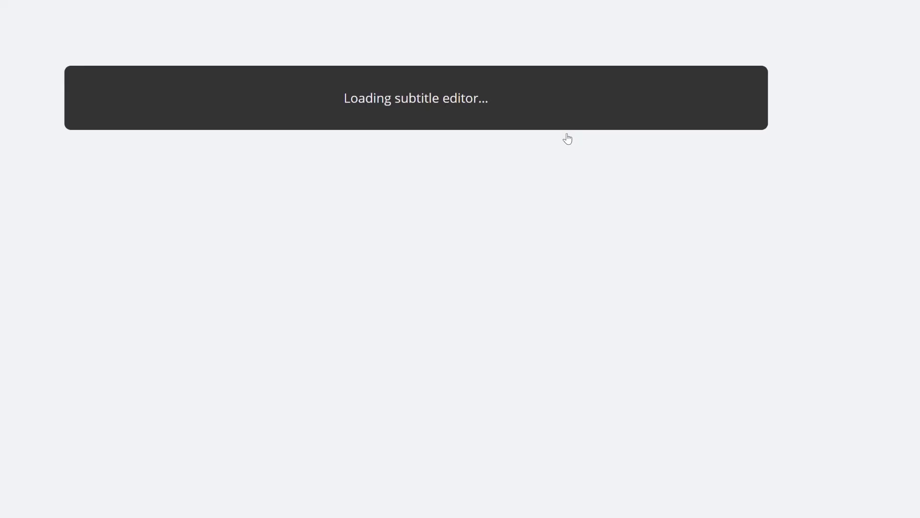